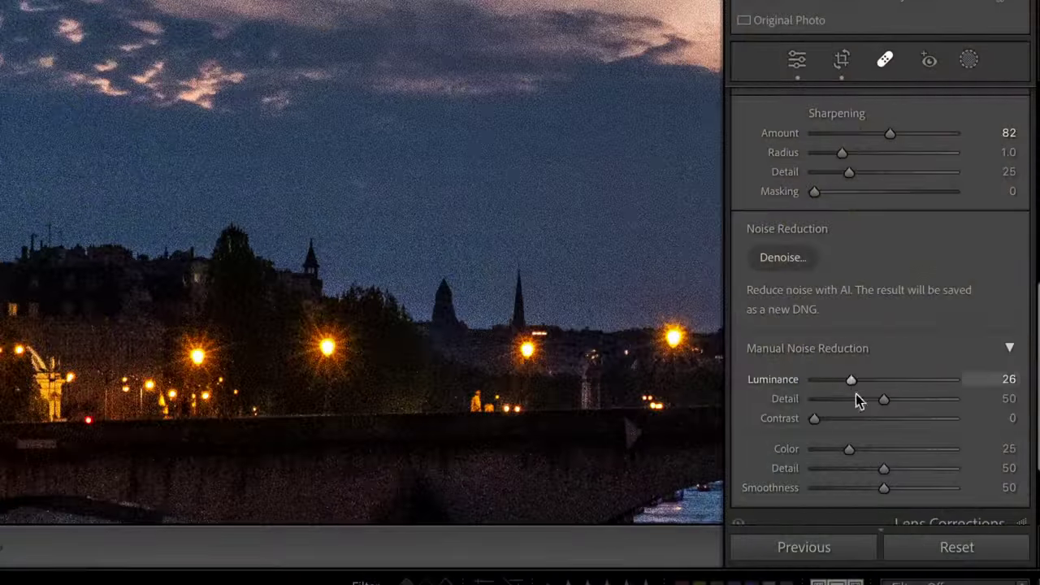
- Lower the Detail panel's sharpening Amount to 78
drag(889, 144, 884, 143)
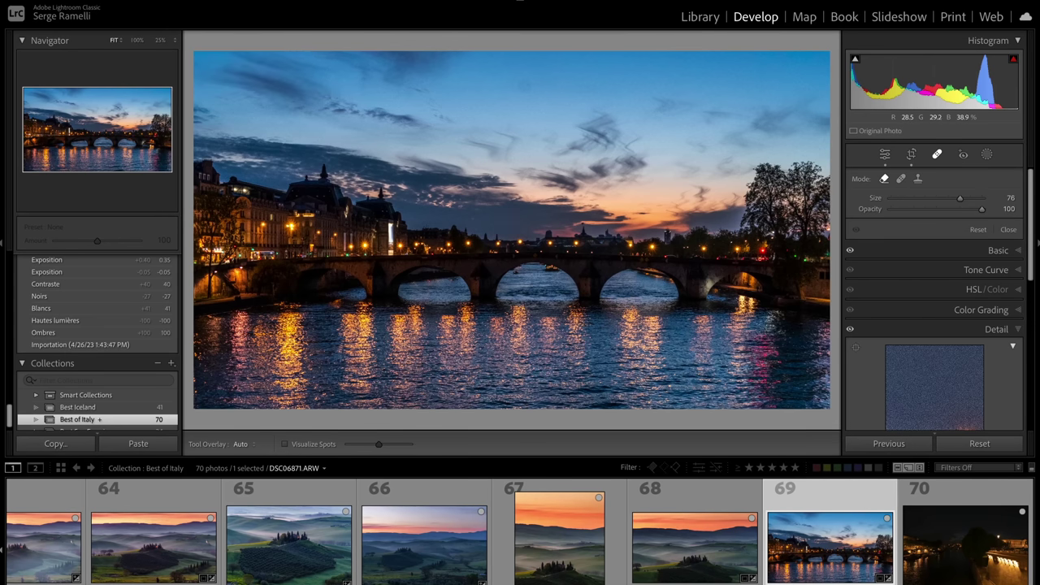
- Zoom to 100% and pan across the sky to inspect the noise
key(z)
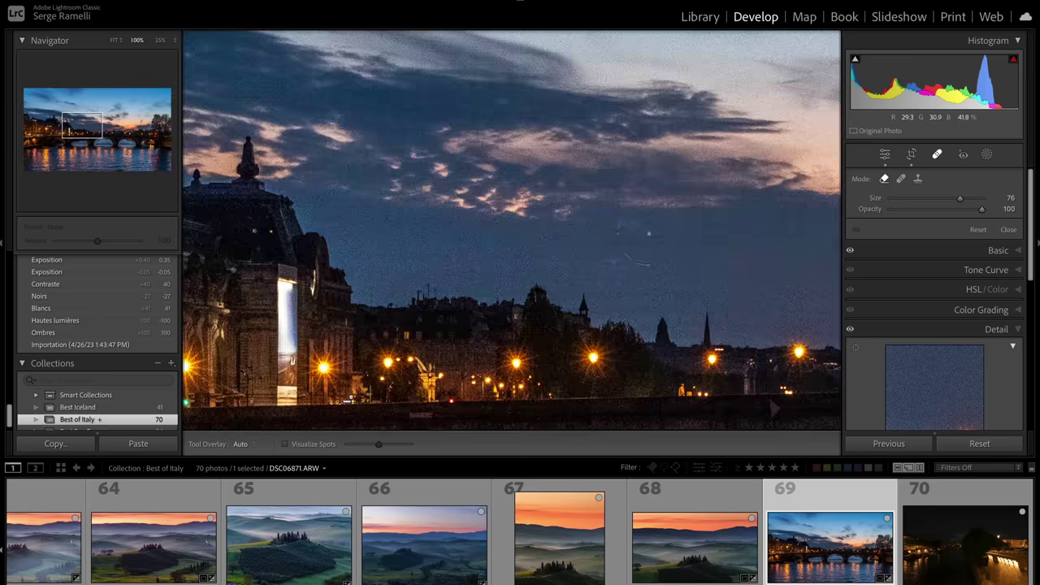
drag(691, 245, 550, 245)
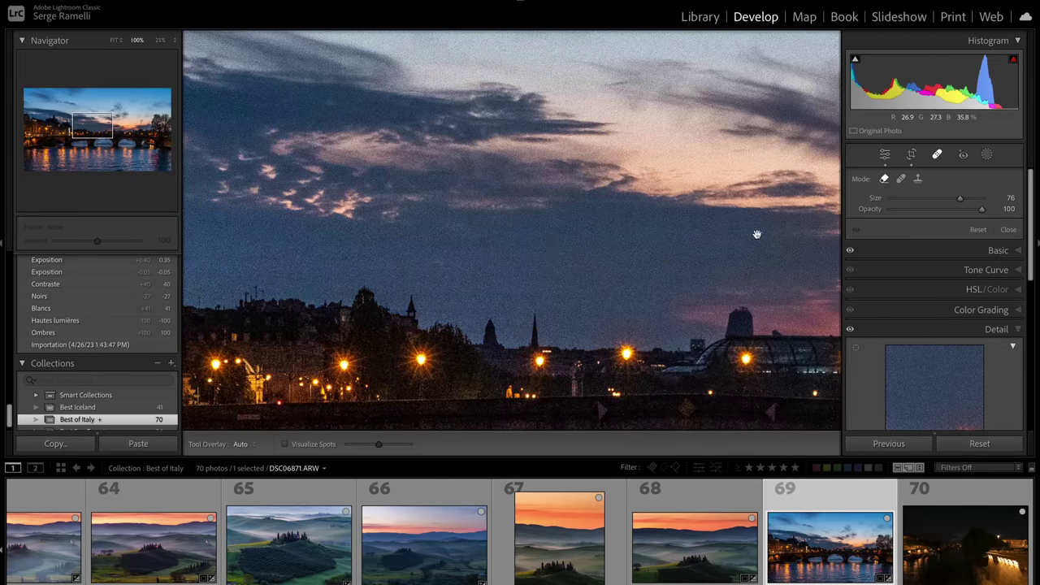
drag(754, 230, 507, 254)
drag(649, 230, 585, 214)
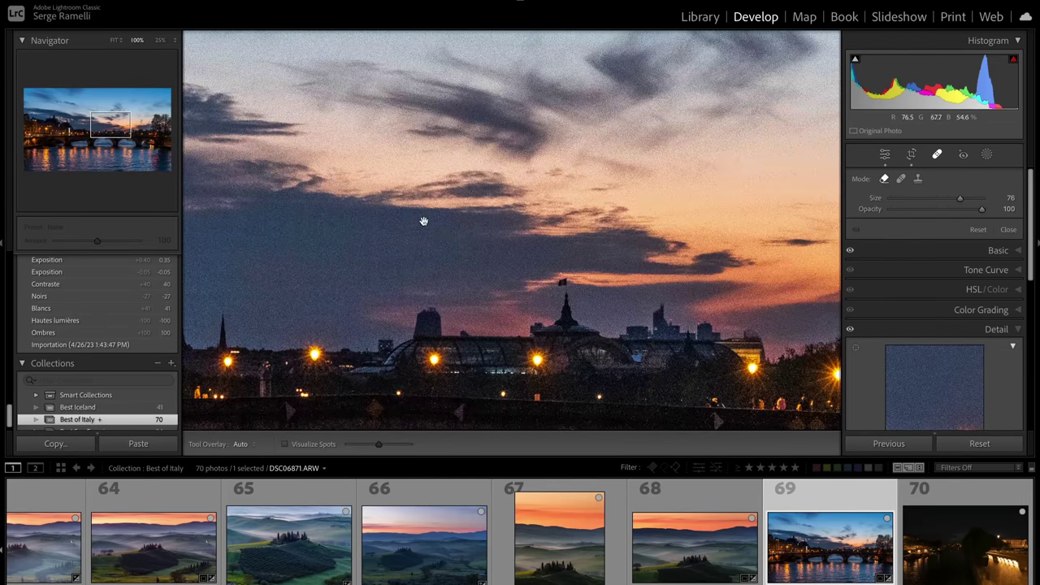
drag(402, 224, 770, 239)
- Check the domed building at 100%, return to Fit, and scroll down to Detail
drag(467, 223, 788, 210)
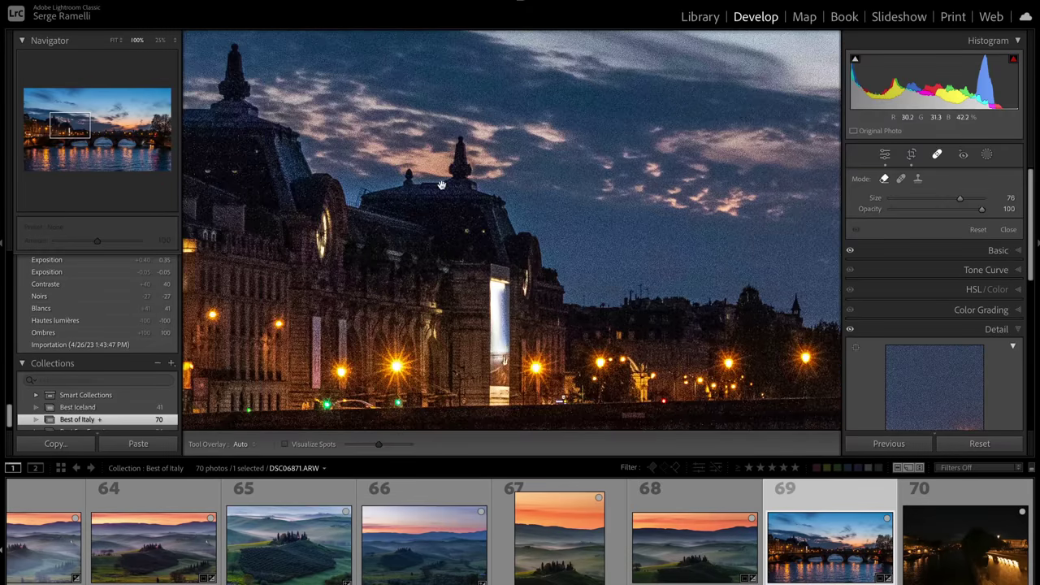
drag(443, 185, 497, 227)
drag(604, 213, 396, 195)
click(397, 195)
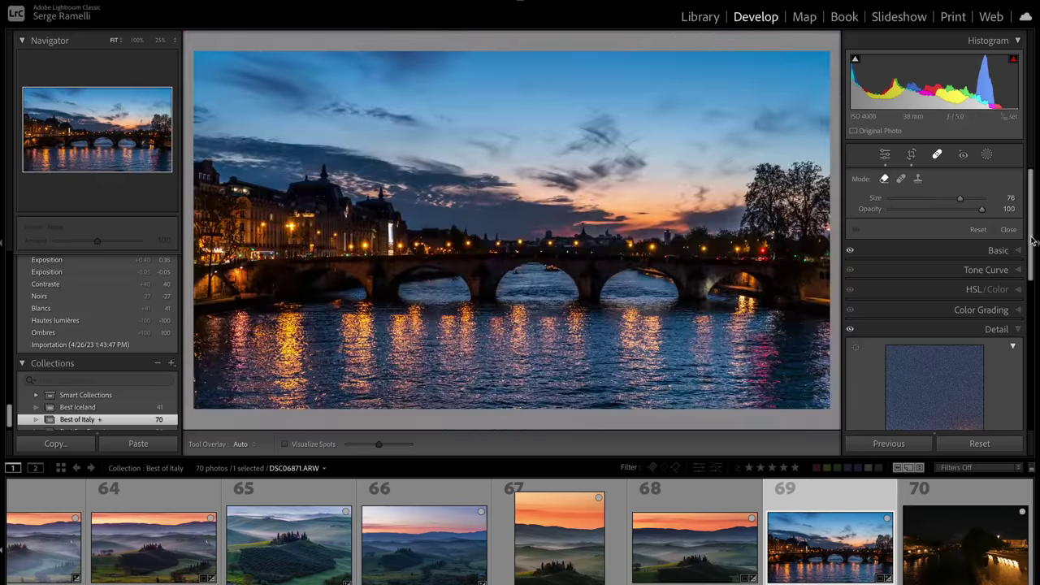
drag(1033, 241, 1030, 345)
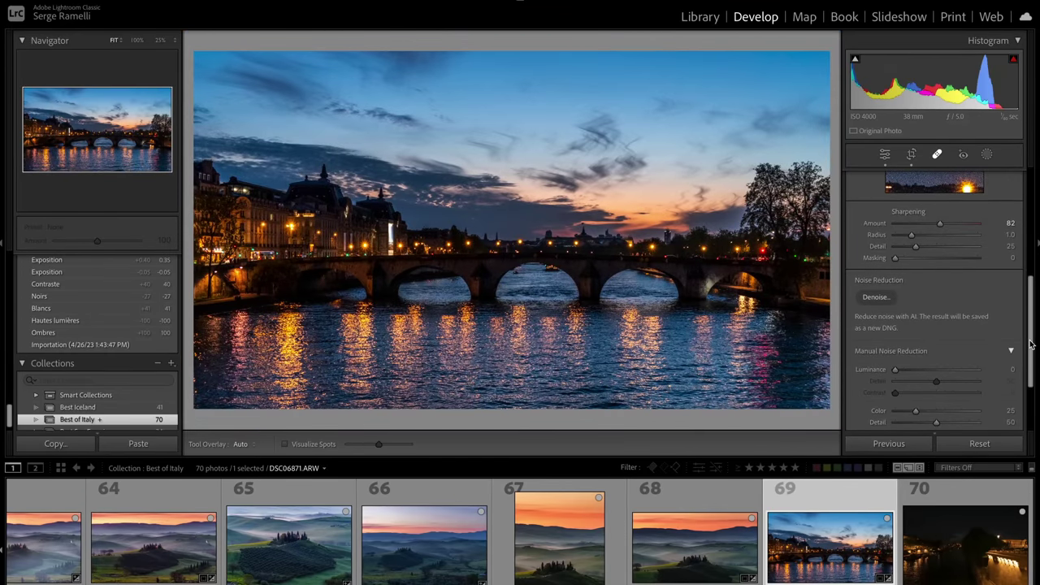
- Zoom in on the left skyline and raise Luminance noise reduction to 26
scroll(1030, 344, down, 2)
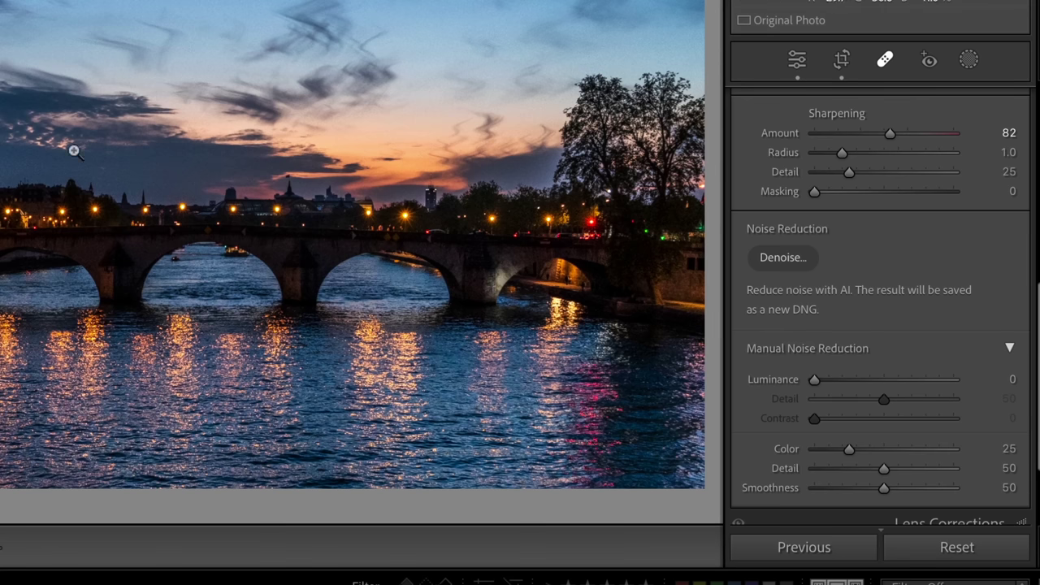
key(z)
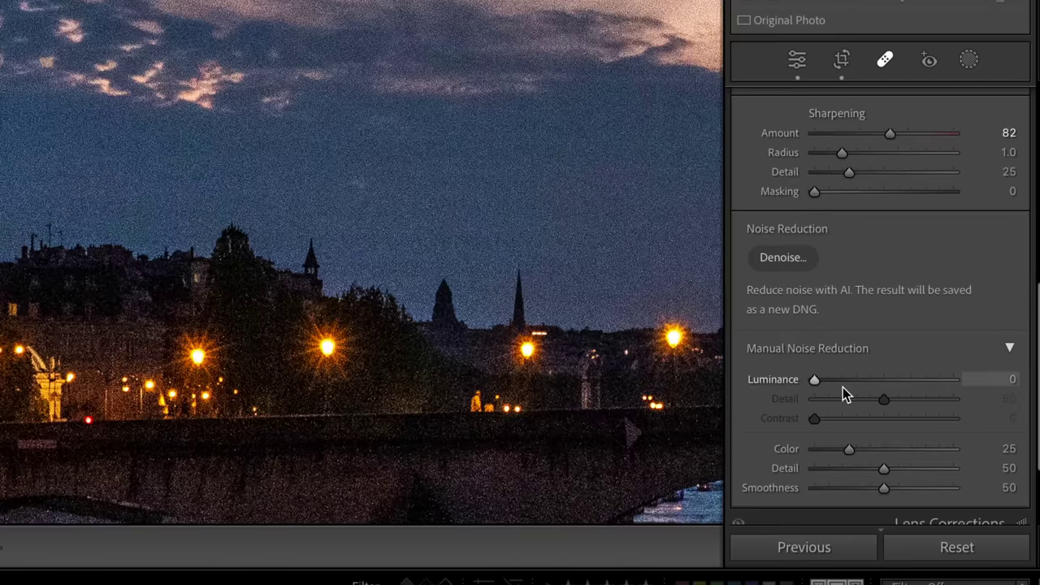
drag(815, 379, 851, 382)
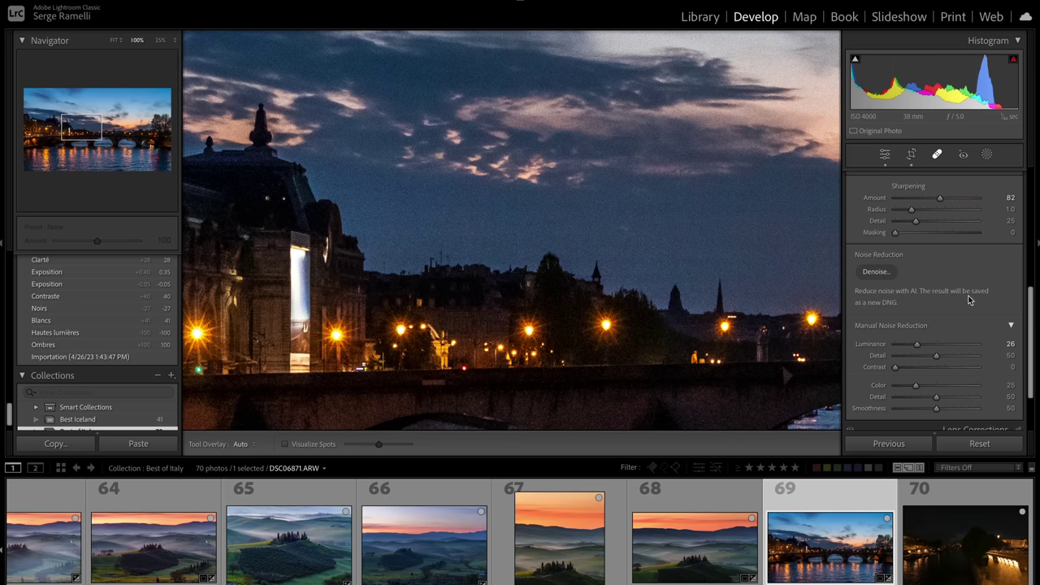
scroll(961, 334, down, 1)
scroll(946, 260, up, 1)
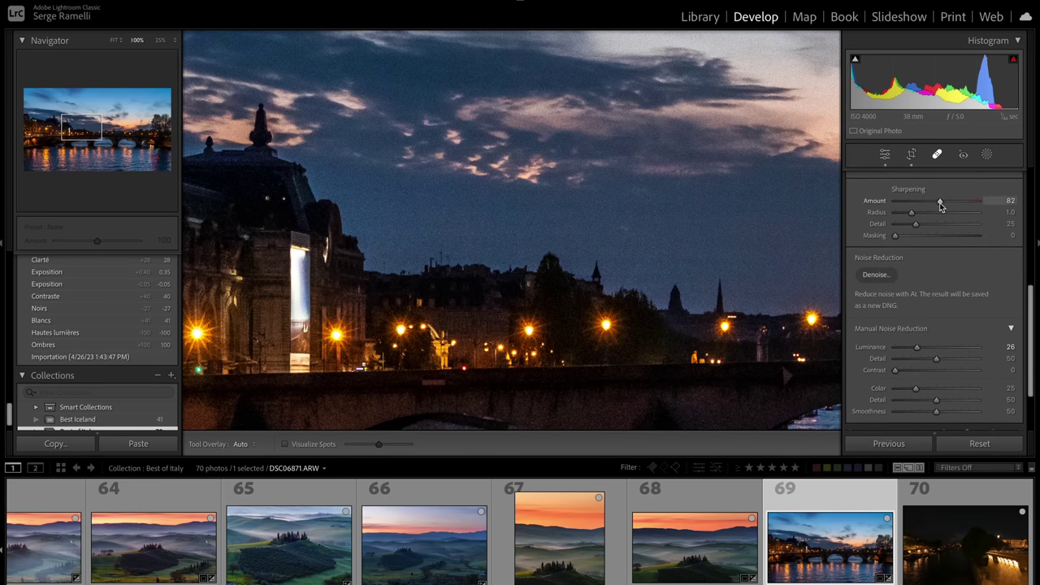
- Set sharpening Amount to 78 and Masking to 67, then check the sky and domed building at 100%
drag(943, 202, 938, 202)
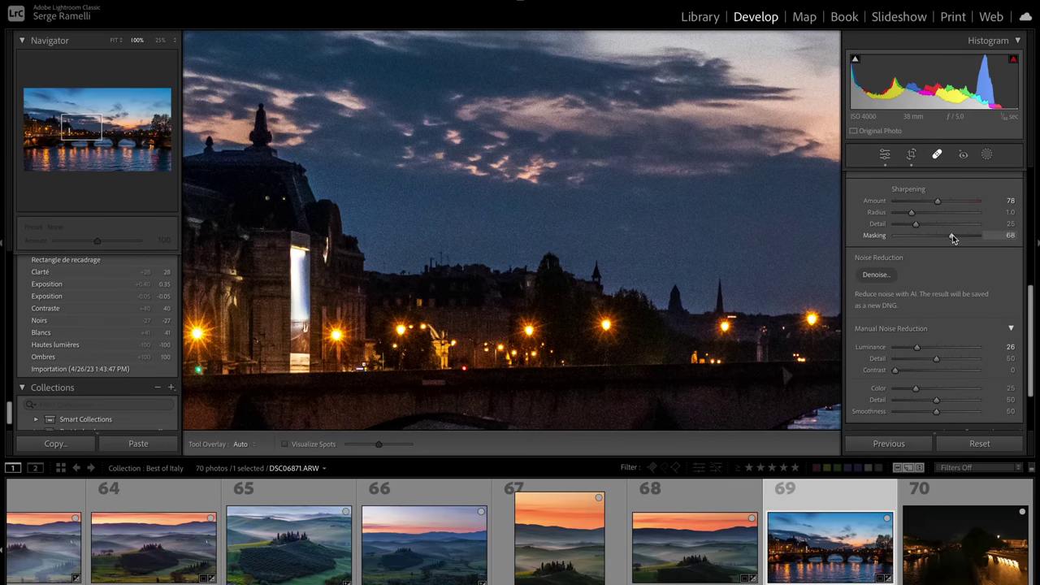
drag(952, 237, 951, 236)
drag(699, 203, 528, 224)
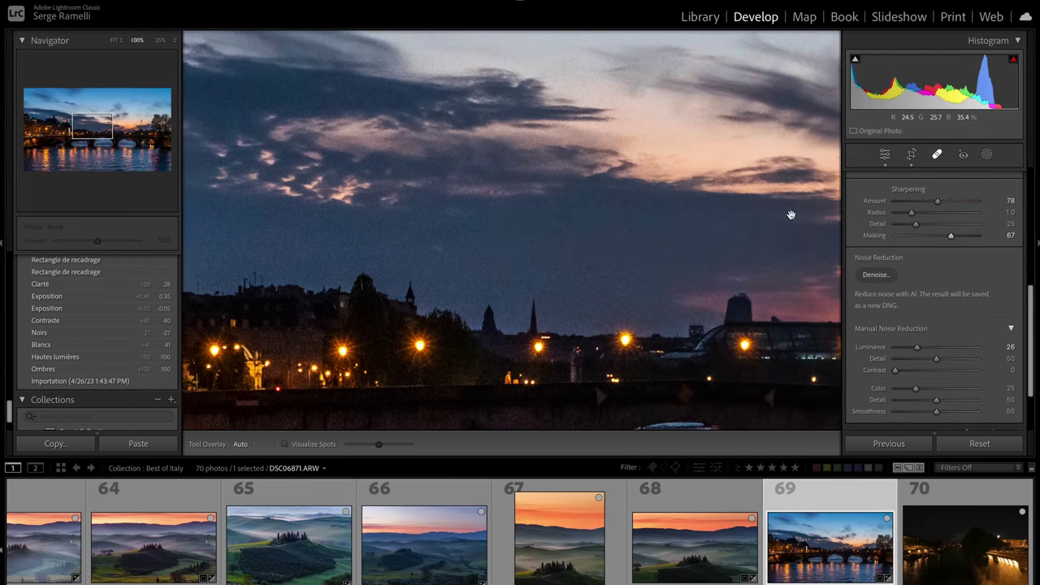
click(791, 214)
click(679, 165)
drag(311, 225, 524, 291)
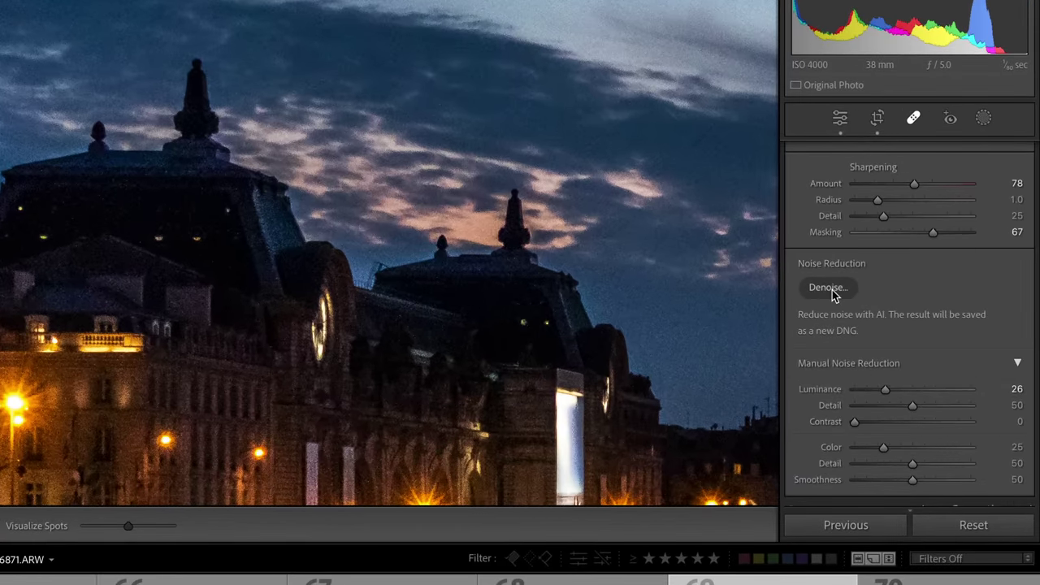
- Open the AI Denoise preview, compare it with the original, and set Amount to 70
click(832, 290)
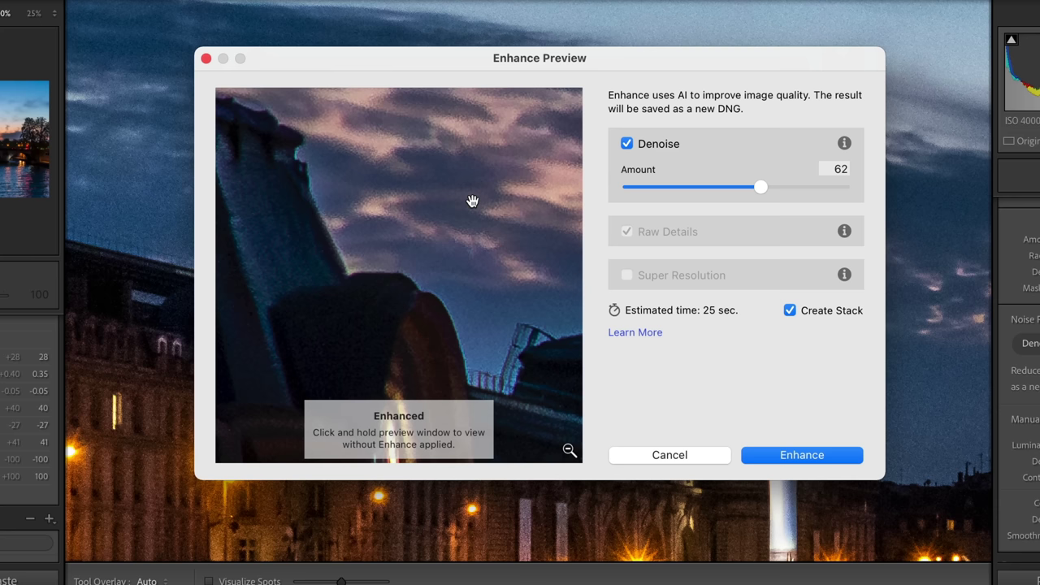
drag(463, 178, 436, 328)
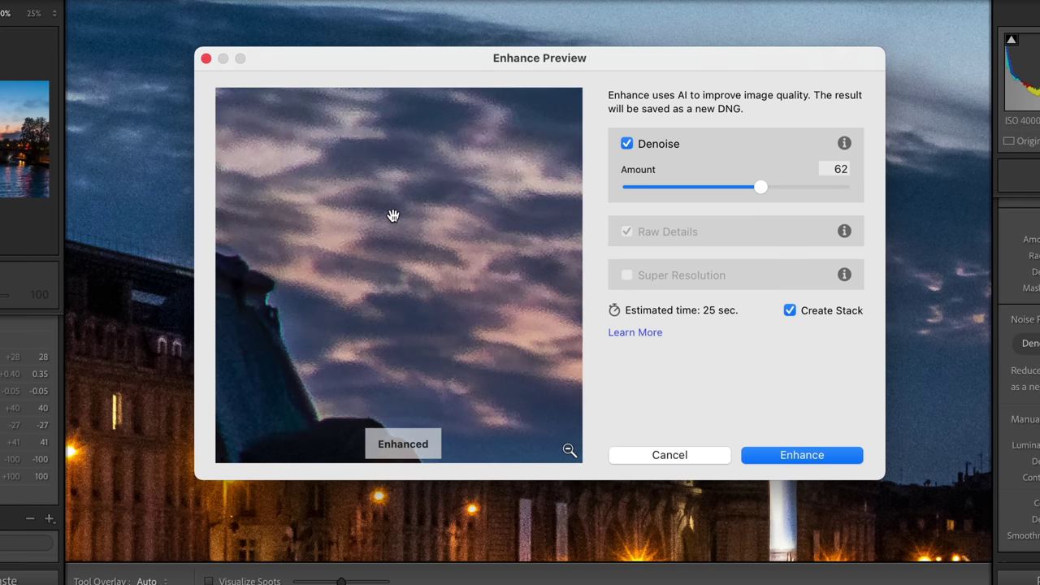
drag(393, 216, 392, 214)
drag(728, 187, 778, 176)
- Create the denoised DNG and put it in Compare view with the original ARW
click(811, 454)
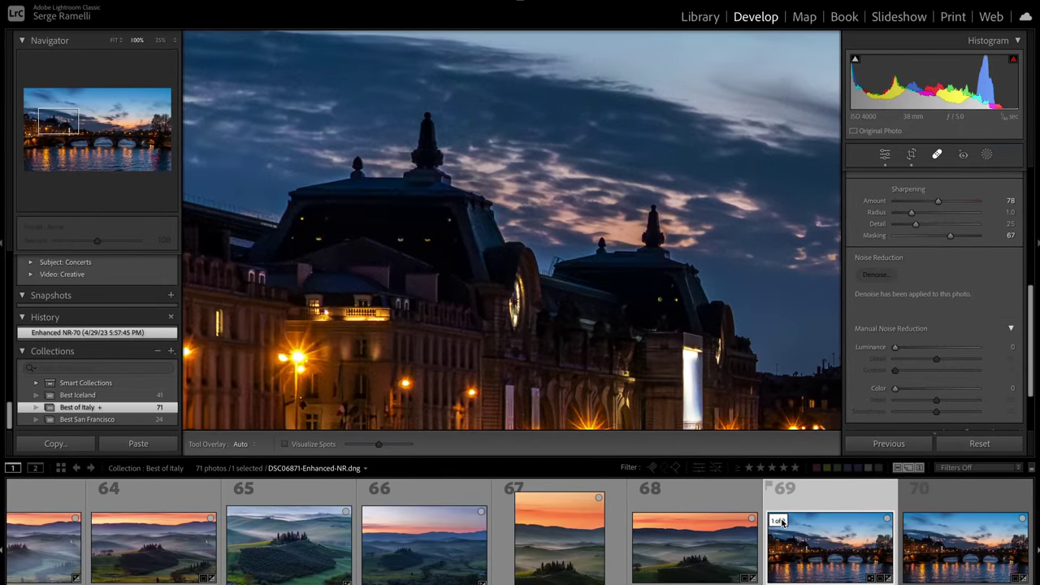
click(939, 548)
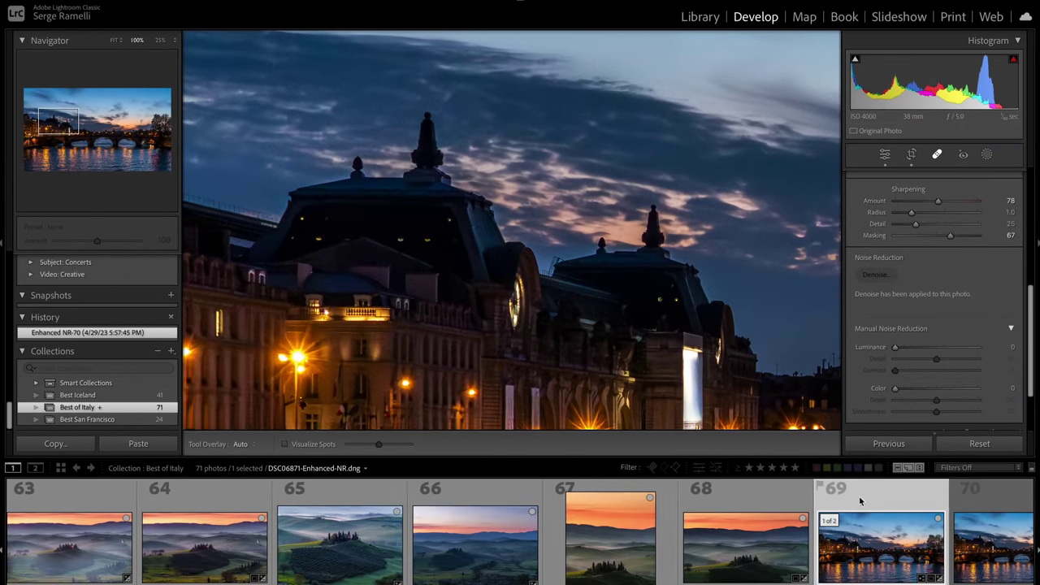
ctrl+click(1016, 504)
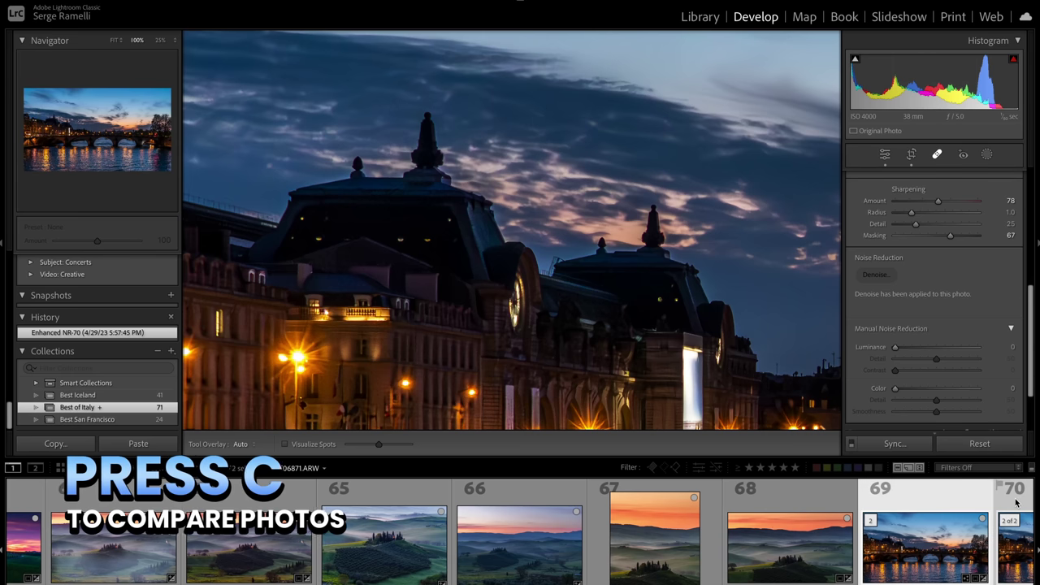
key(c)
- Hide the panels, pan both images over the sky, building and skyline, then restore the panels
key(shift+Tab)
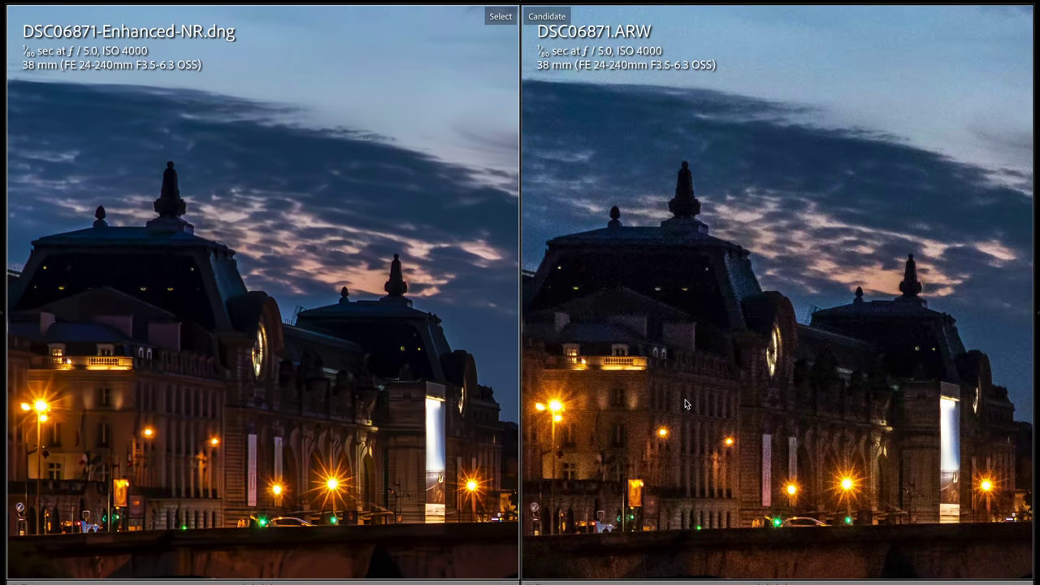
drag(667, 384, 758, 289)
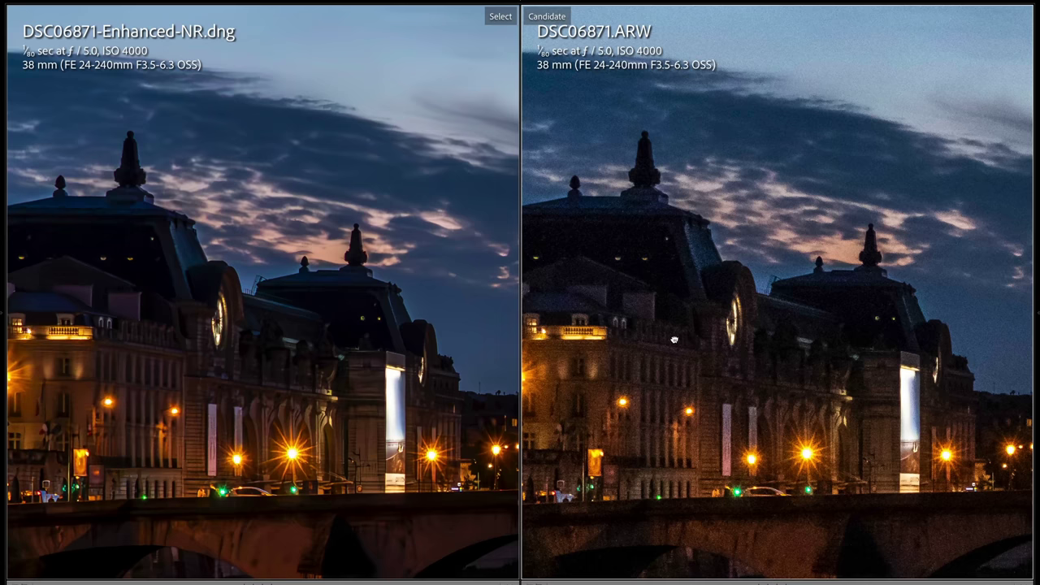
drag(674, 340, 796, 293)
drag(348, 305, 321, 412)
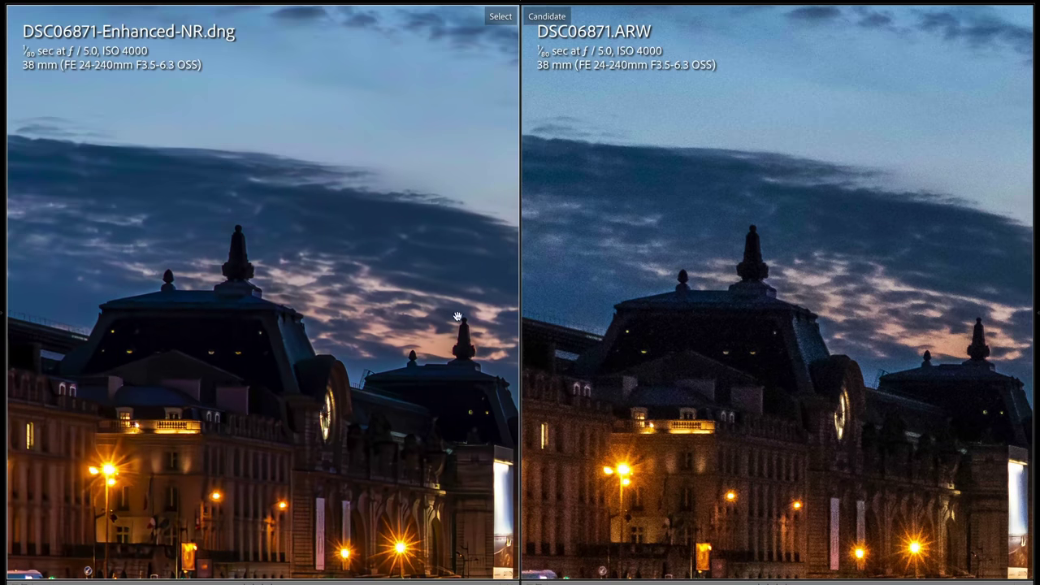
scroll(527, 358, down, 10)
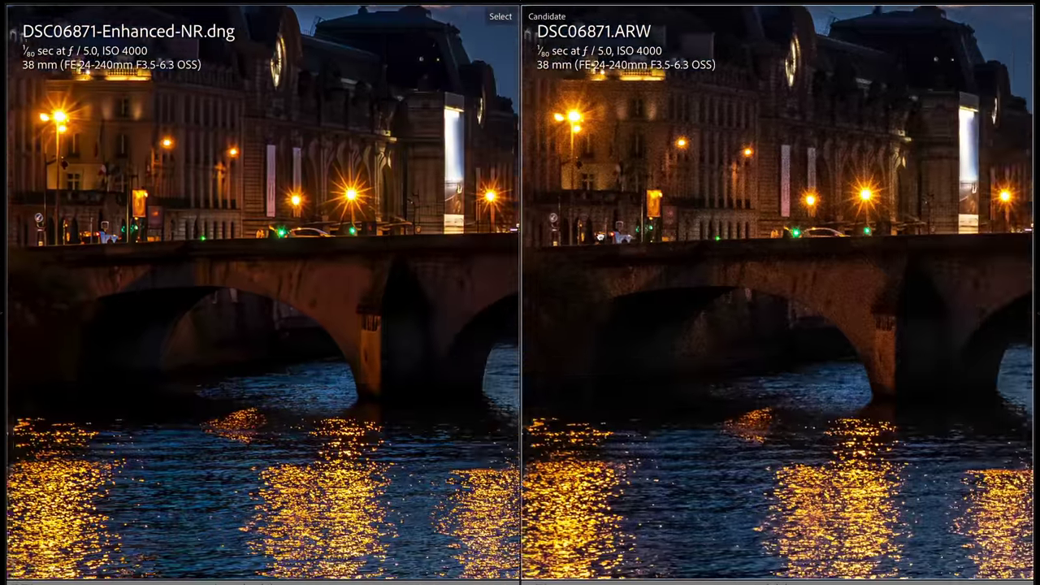
drag(599, 236, 557, 345)
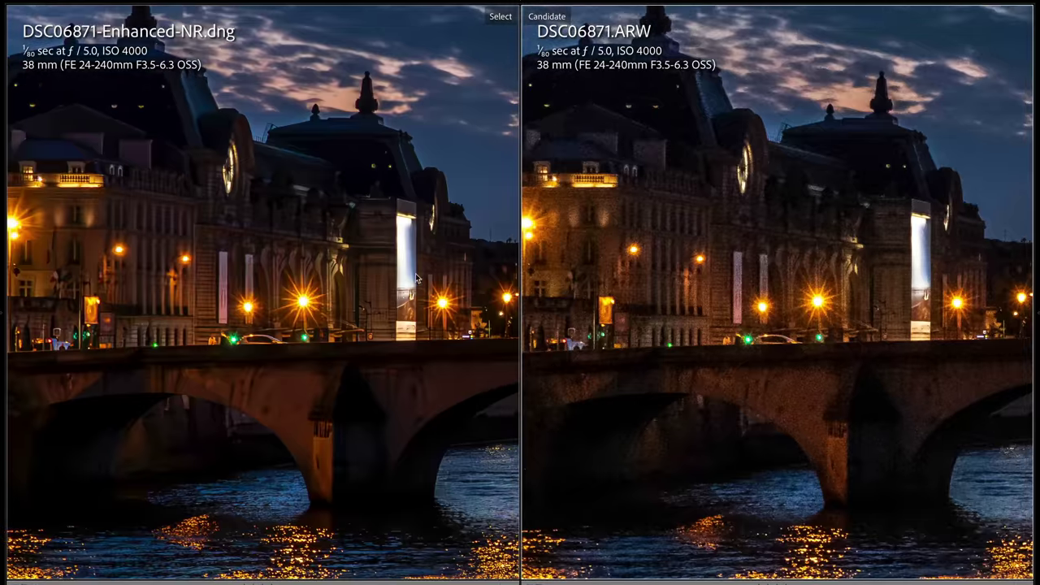
drag(417, 278, 327, 266)
key(shift+Tab)
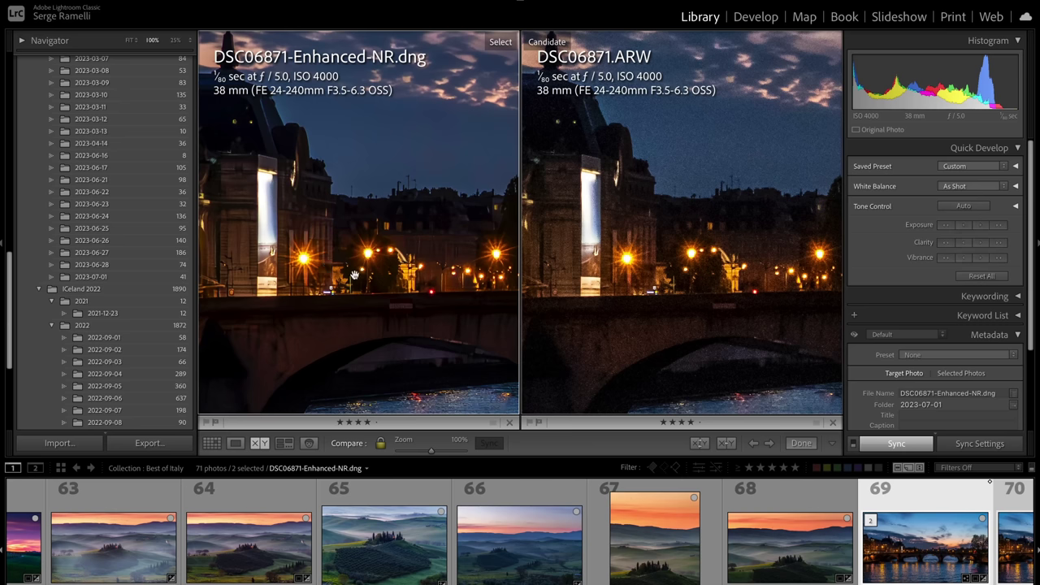
- Select DSC06885.ARW, view it in Loupe, and open it in Develop
scroll(719, 543, down, 2)
click(961, 528)
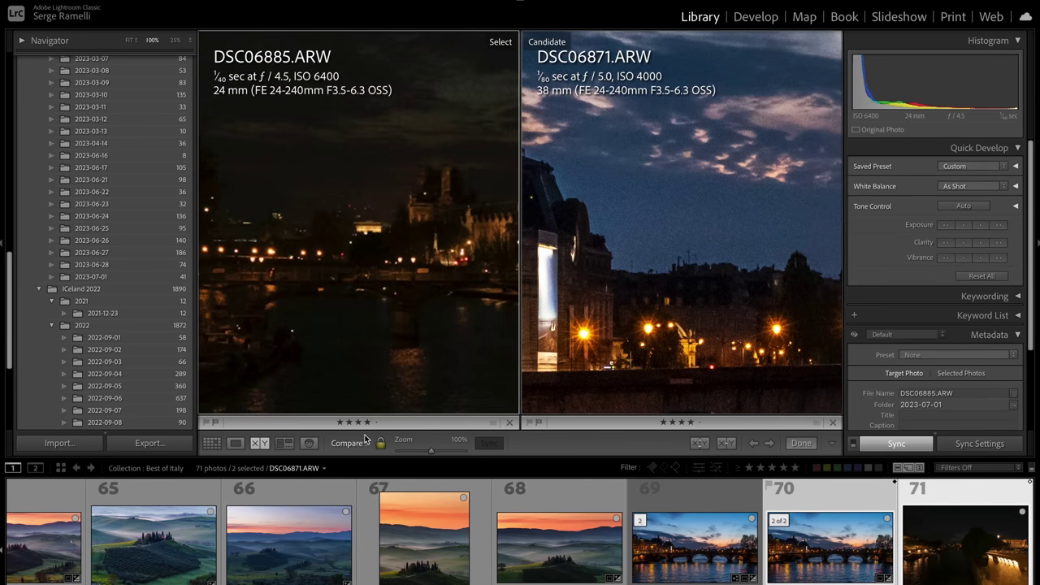
click(236, 444)
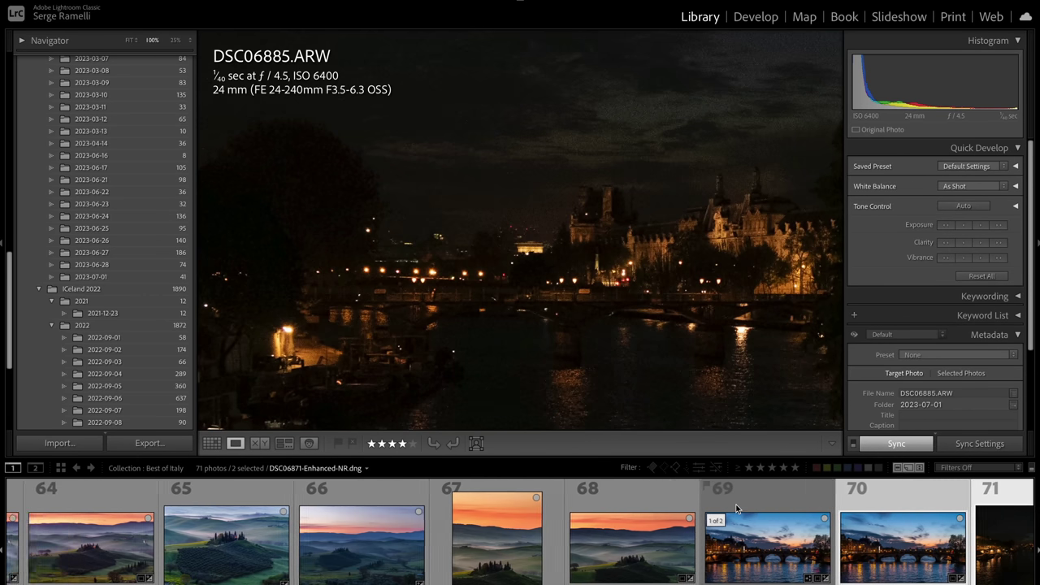
click(767, 18)
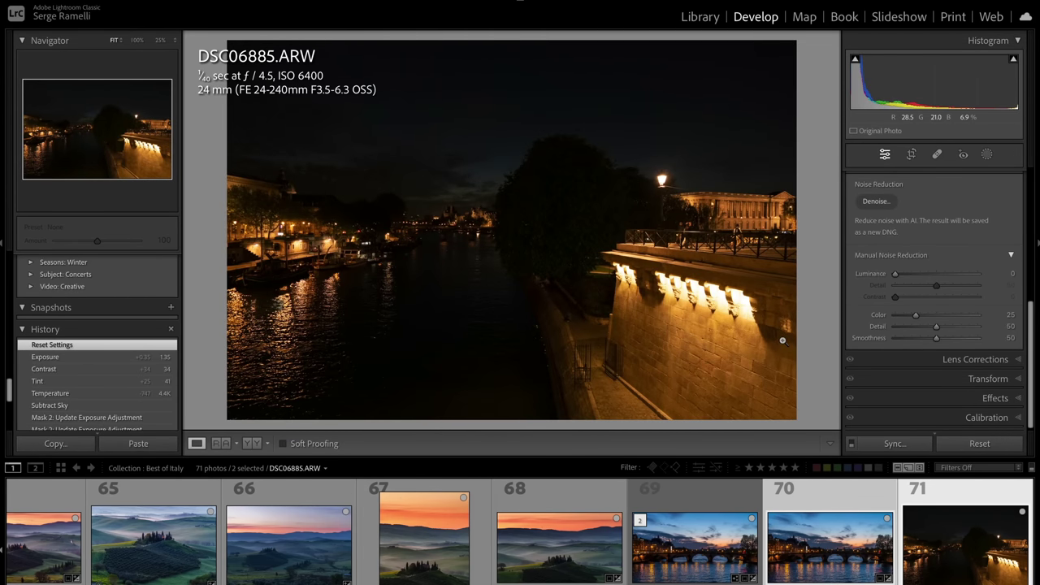
- In Basic, set Shadows +100, Highlights −100, Whites +65, Tint +38, Temp 4,289 and Contrast +40
scroll(939, 272, up, 5)
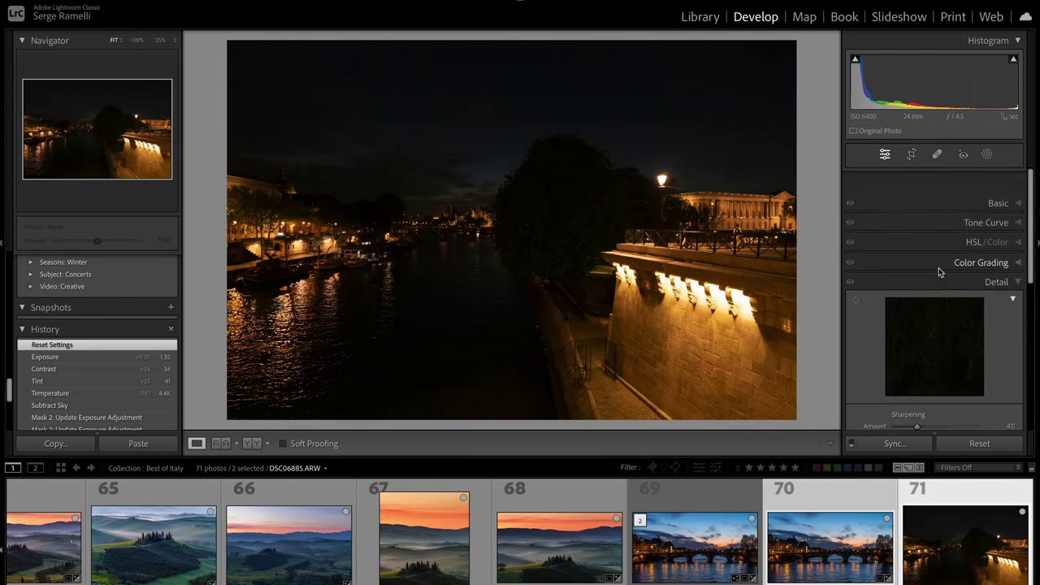
click(1004, 179)
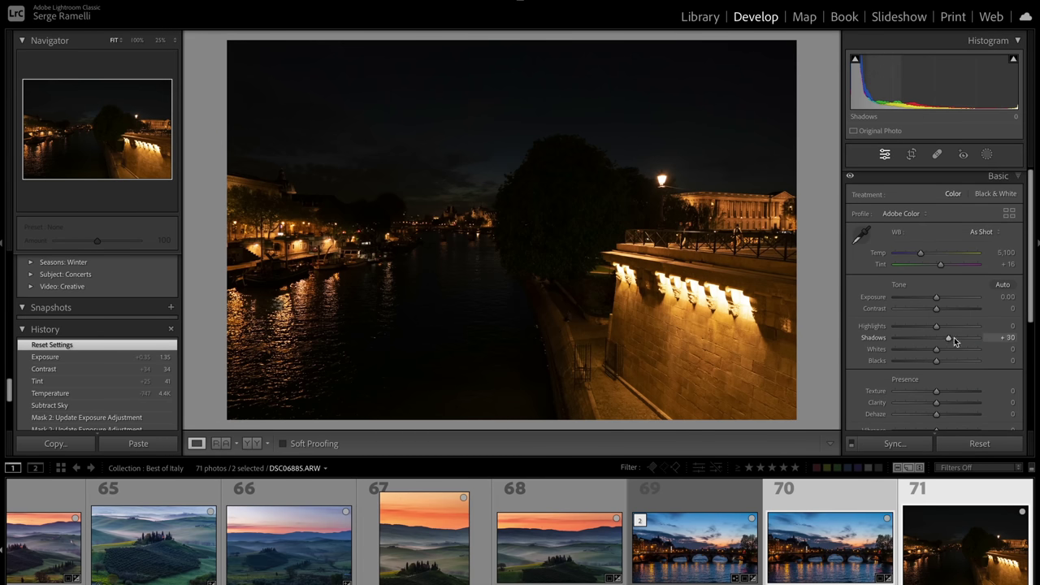
drag(936, 338, 872, 328)
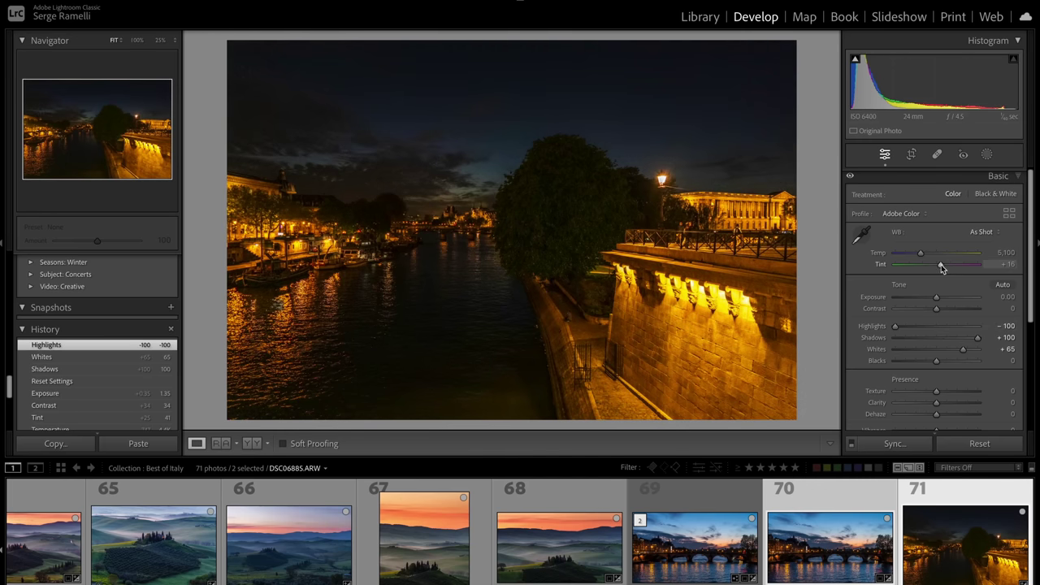
drag(940, 265, 914, 254)
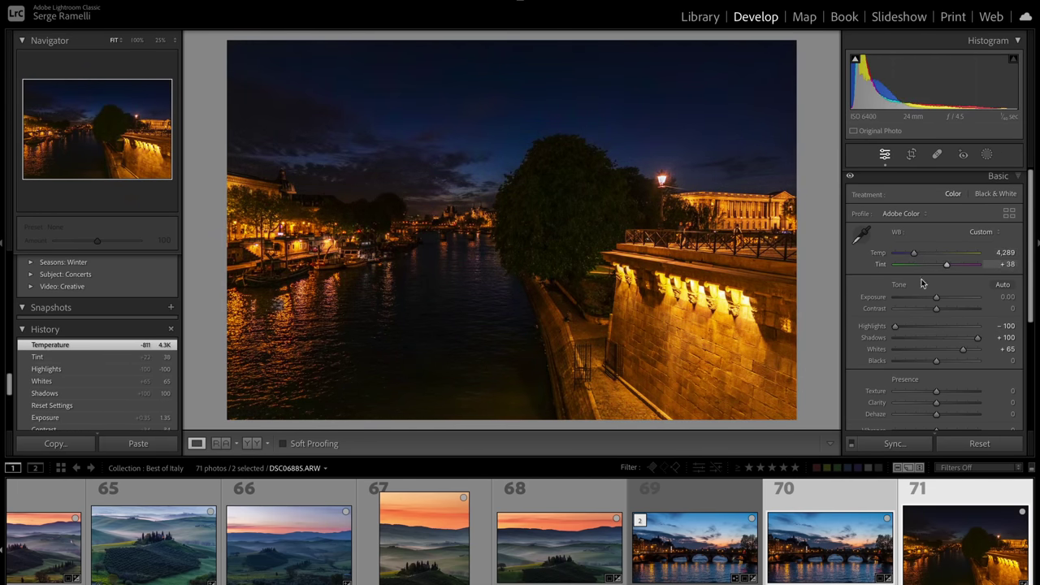
drag(951, 313, 953, 316)
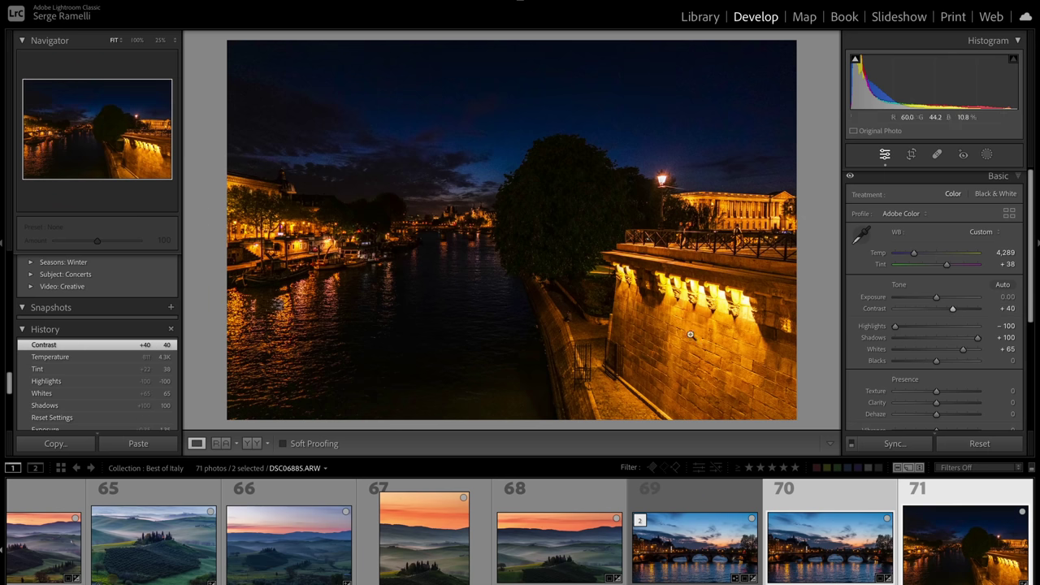
- Add a linear gradient mask across the photo with Exposure −0.66
click(986, 154)
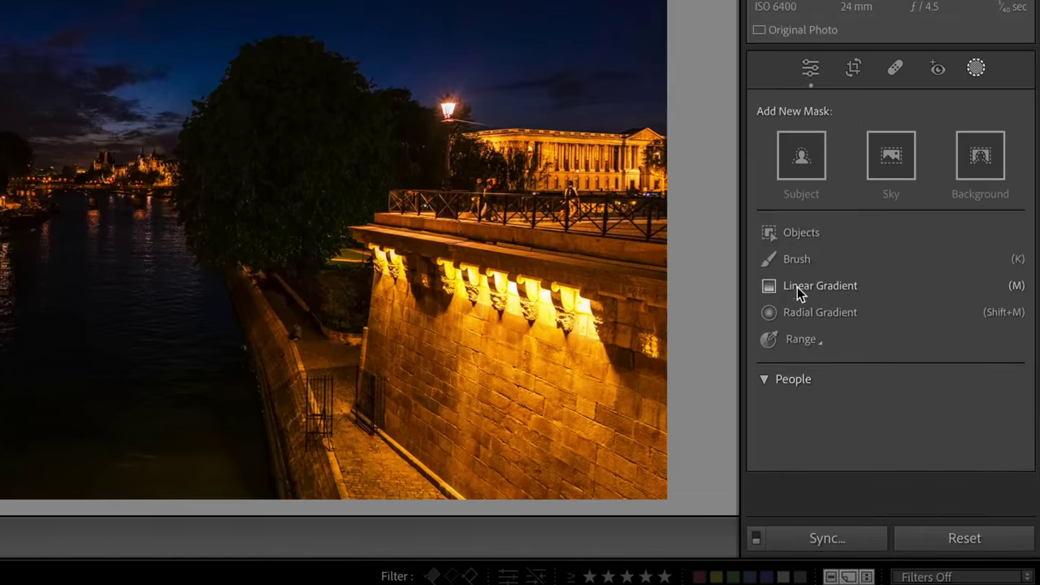
click(873, 252)
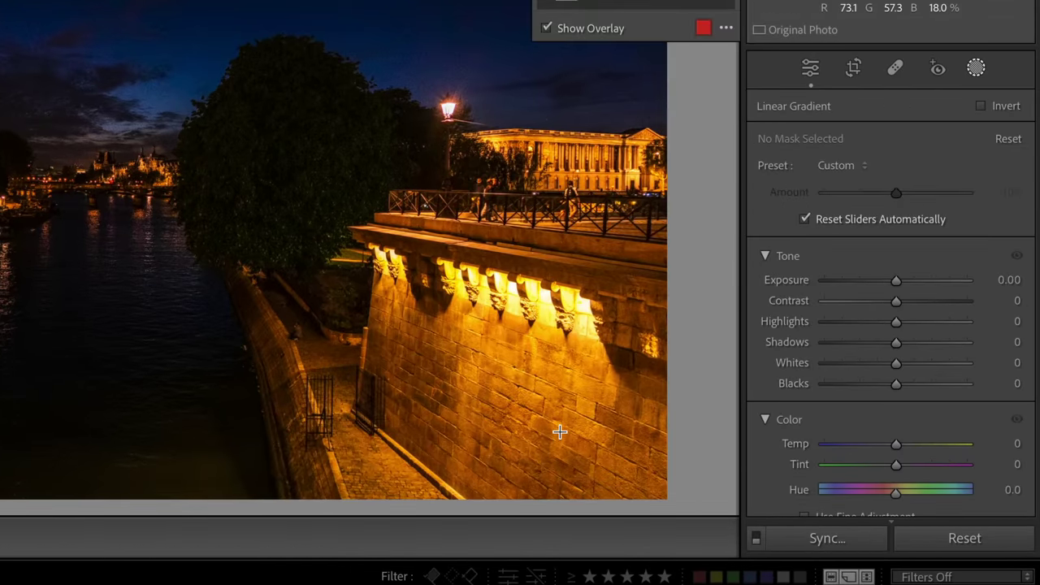
drag(557, 430, 313, 230)
drag(944, 289, 926, 288)
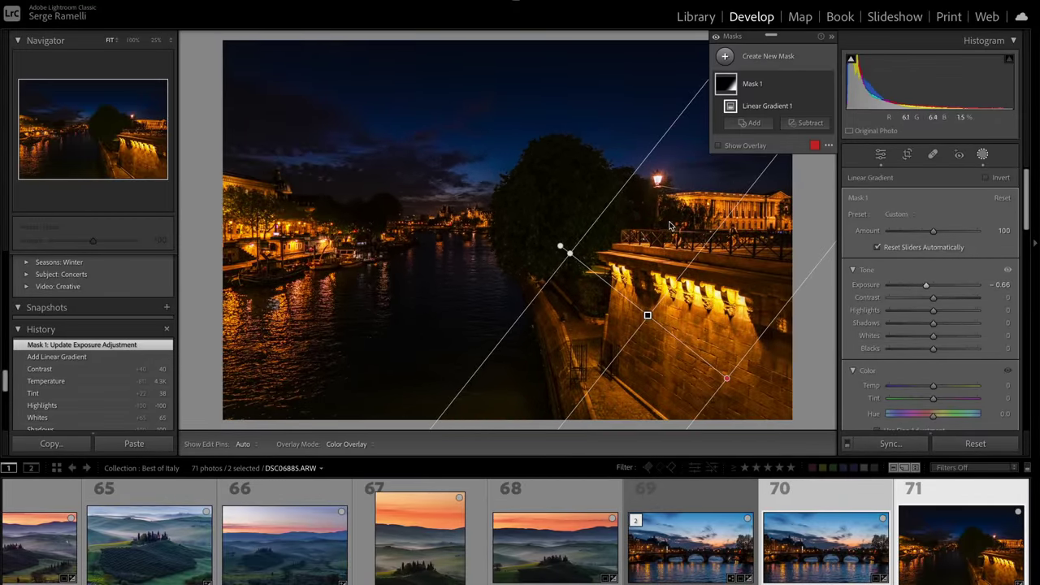
- Add a brightening radial gradient over the river and distant buildings
click(725, 57)
click(806, 200)
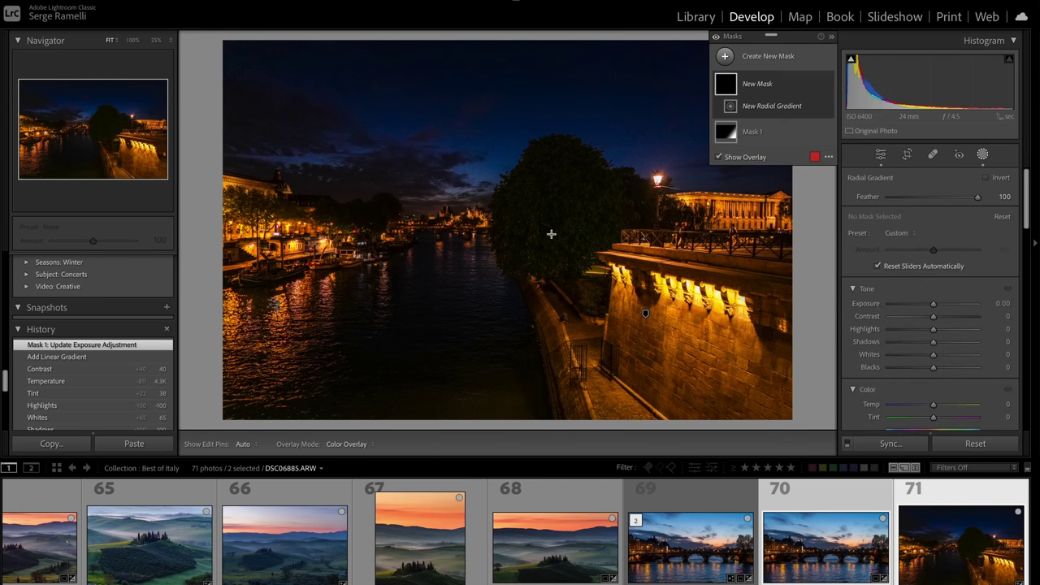
drag(436, 207, 578, 313)
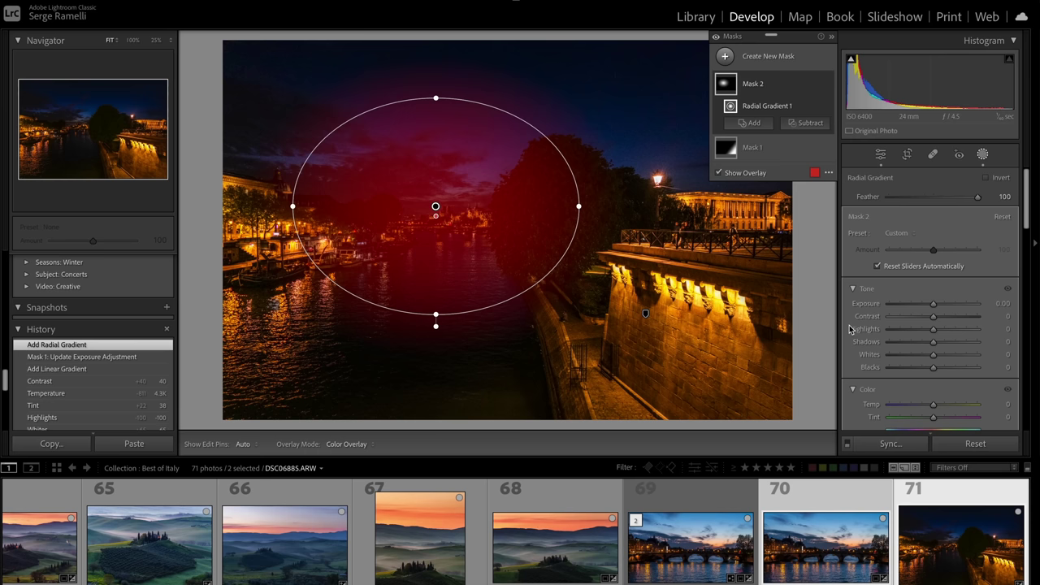
drag(934, 305, 958, 306)
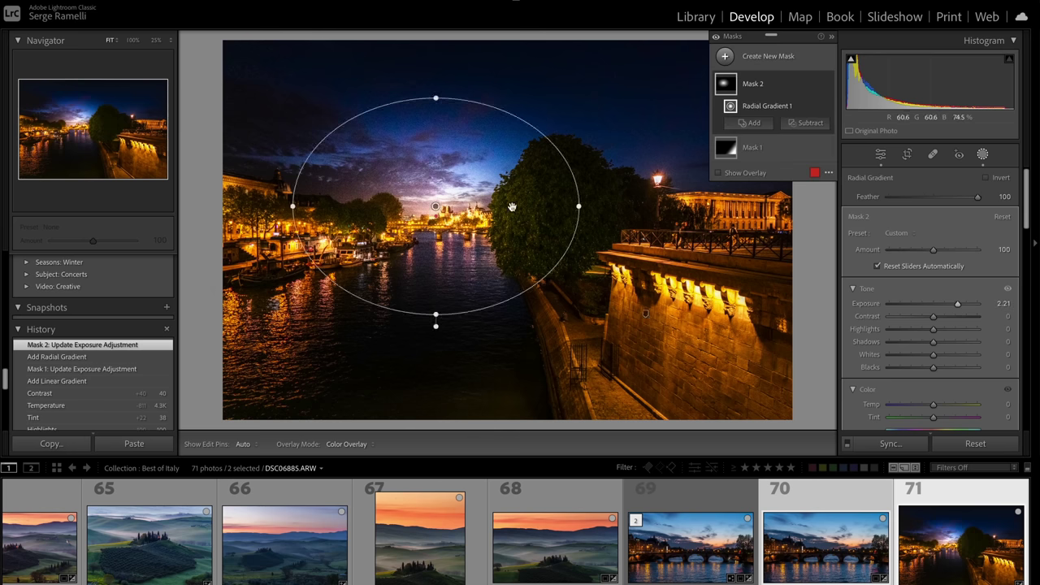
mouse_move(455, 211)
mouse_down()
mouse_move(462, 228)
mouse_move(448, 195)
mouse_move(411, 240)
mouse_move(426, 184)
mouse_move(454, 198)
mouse_move(446, 195)
mouse_up()
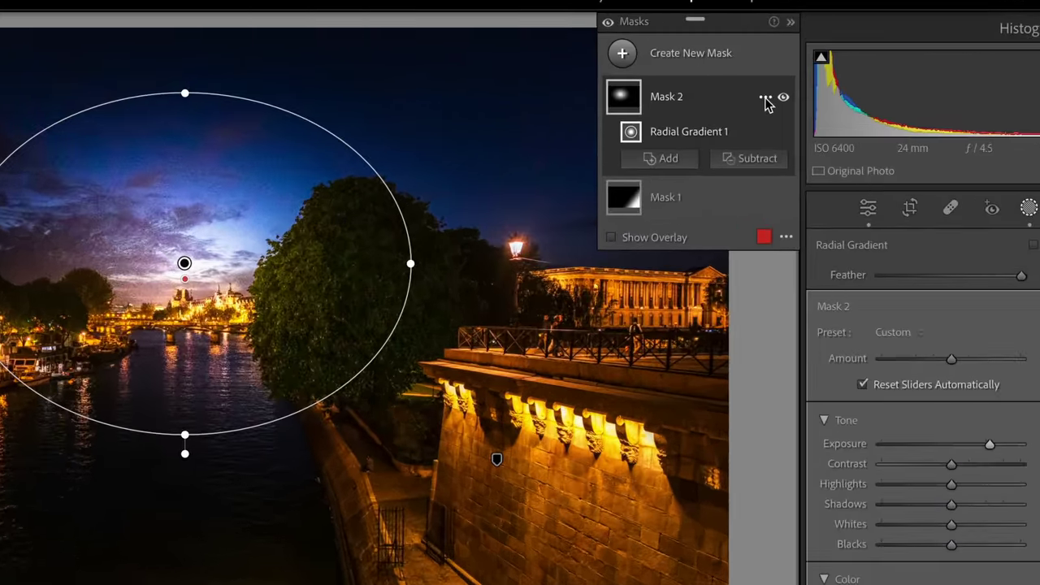
- Limit Mask 2 to the sky, nudge the ellipse, and reduce its Exposure to 1.48
click(815, 84)
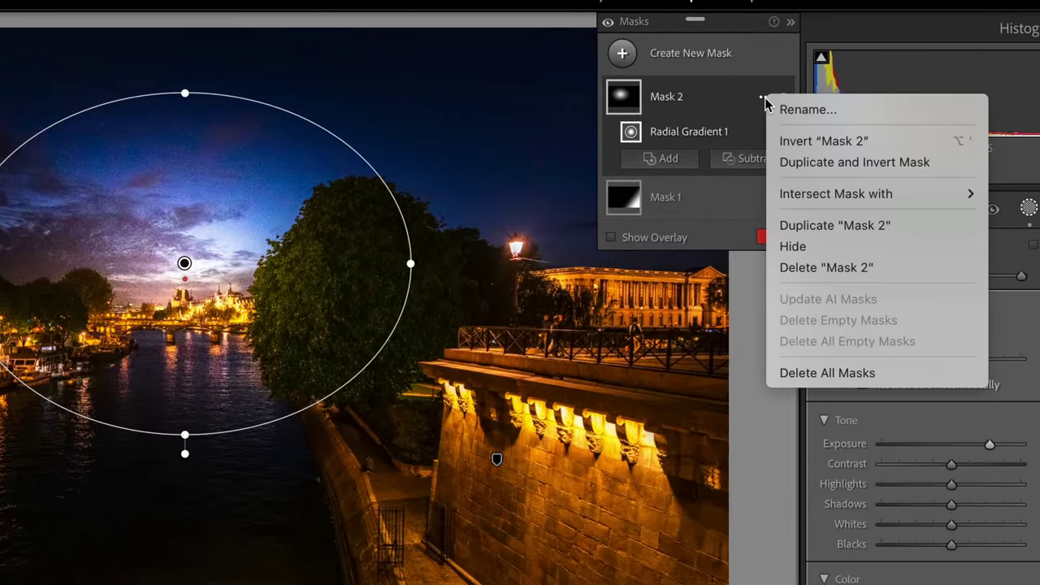
mouse_move(824, 199)
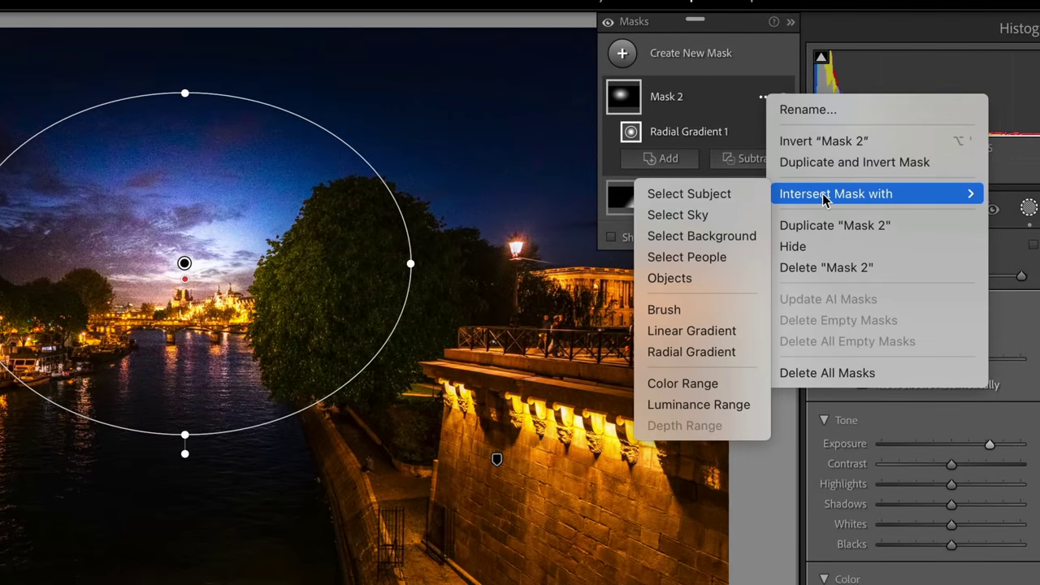
click(703, 216)
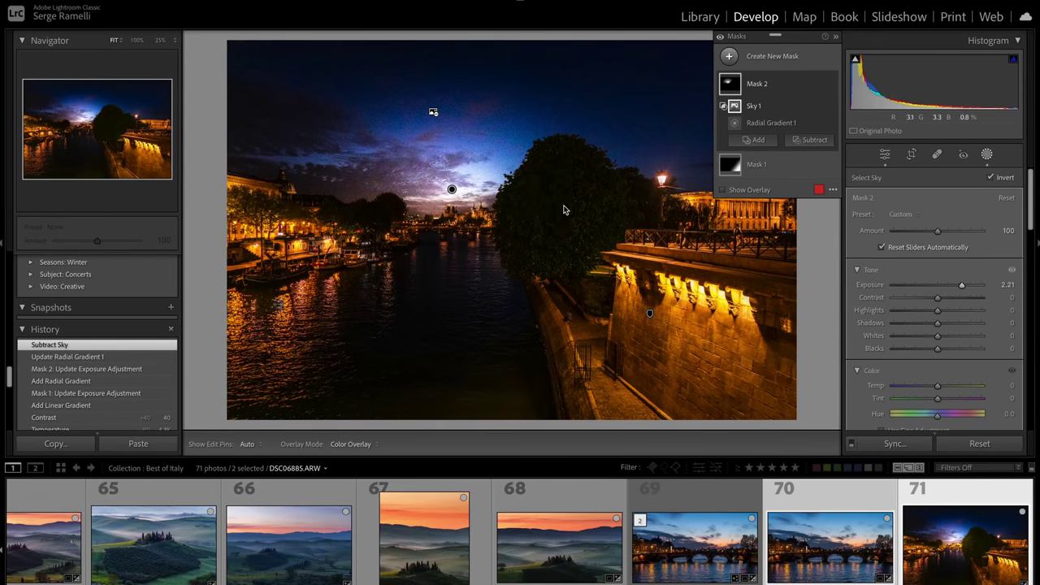
click(453, 189)
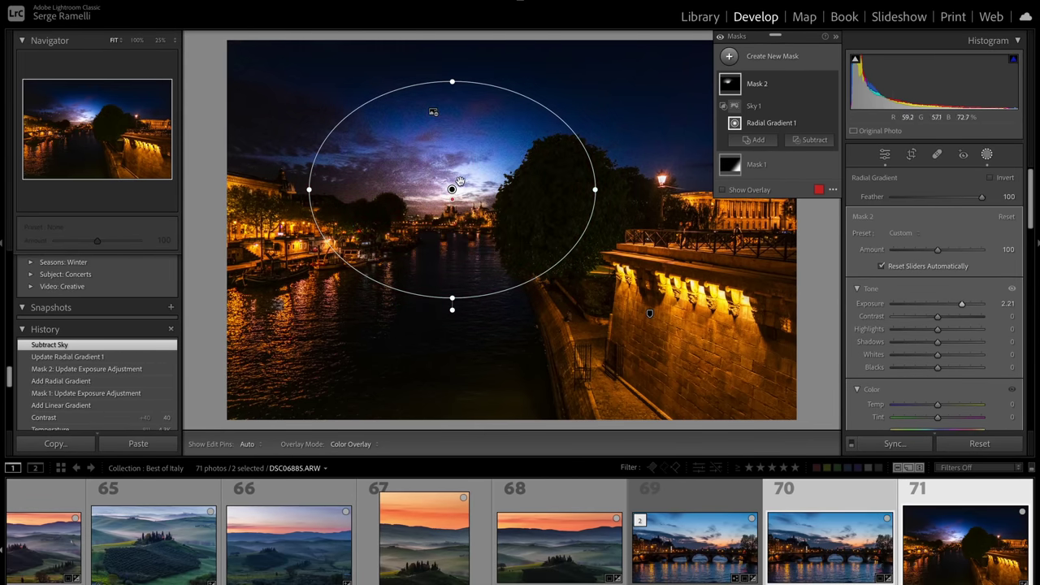
mouse_move(460, 181)
mouse_down()
mouse_move(492, 169)
mouse_move(394, 170)
mouse_move(461, 185)
mouse_up()
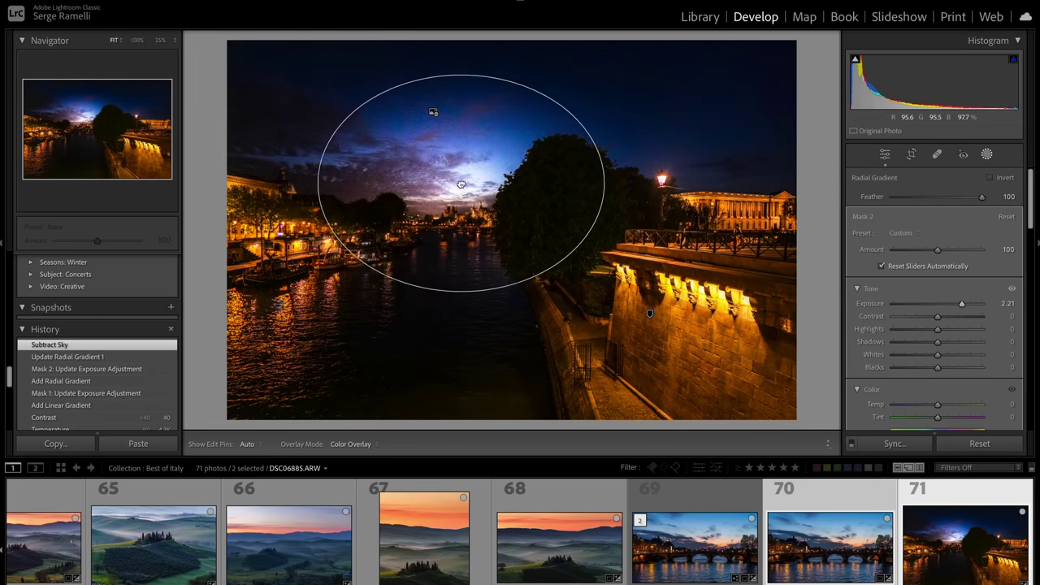
drag(962, 303, 953, 303)
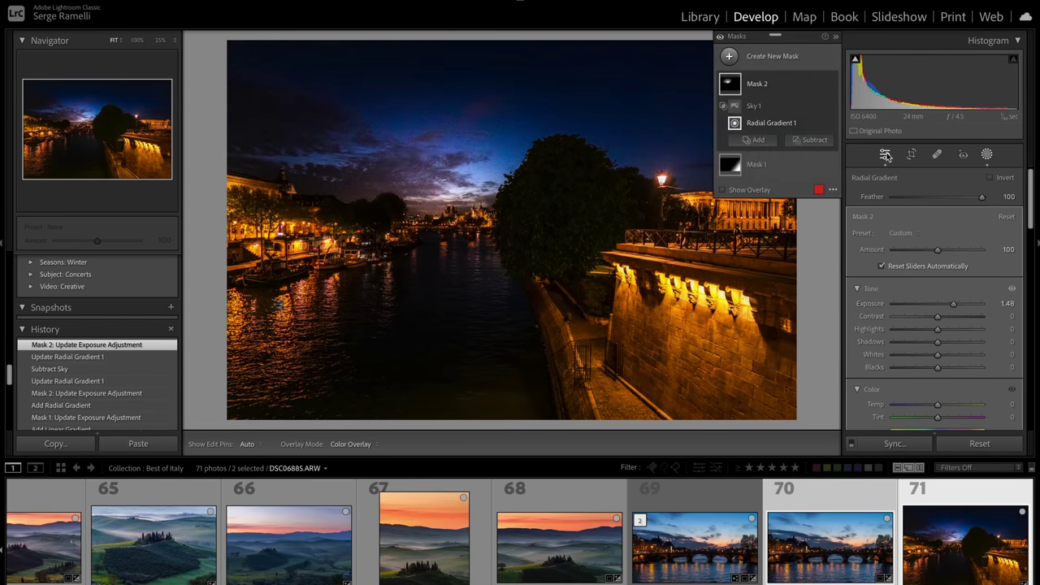
- Raise global Exposure to +0.70 and check the sky's noise at 100%
click(885, 155)
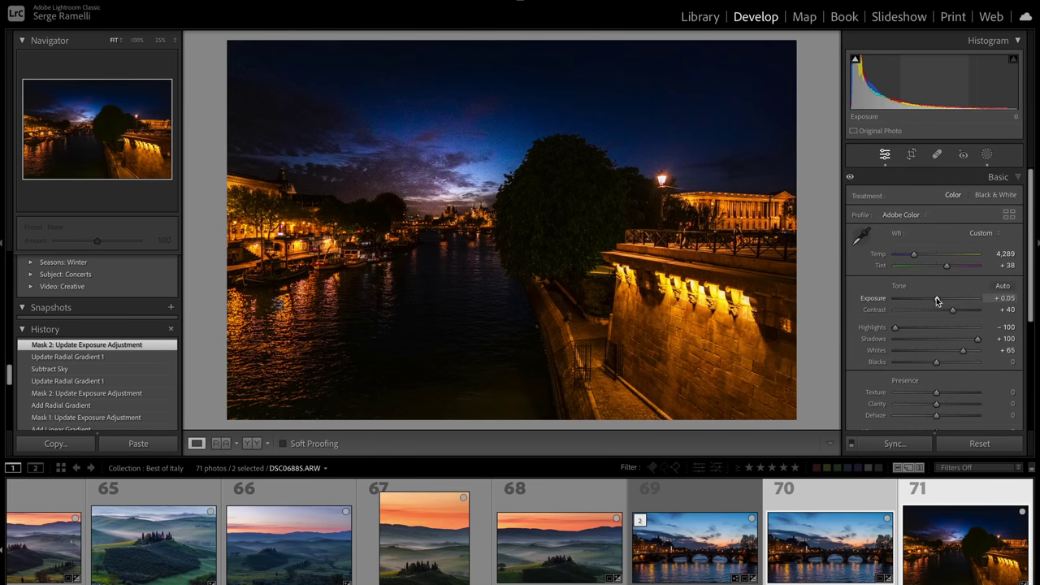
drag(936, 301, 941, 301)
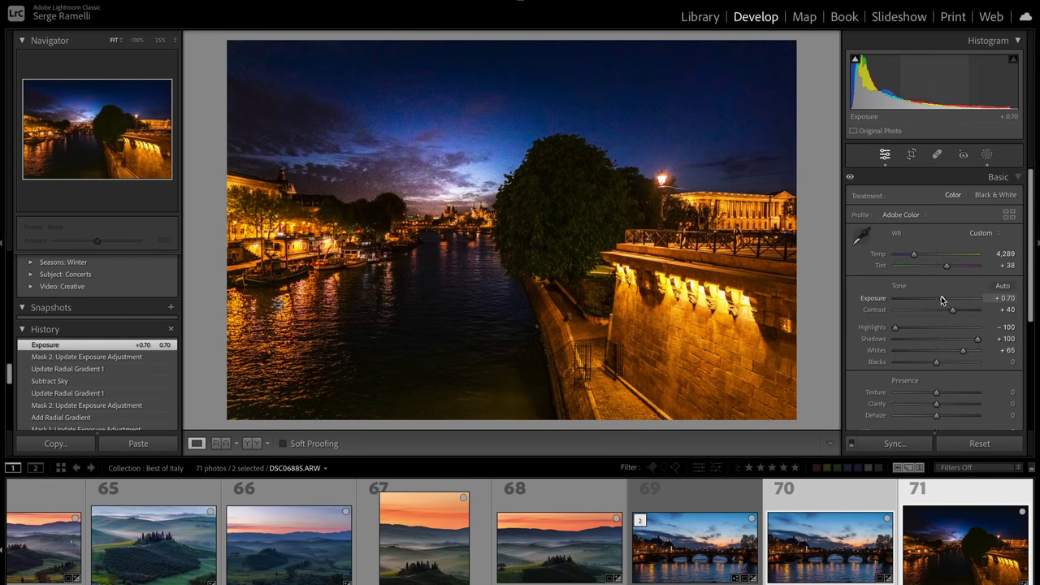
click(451, 191)
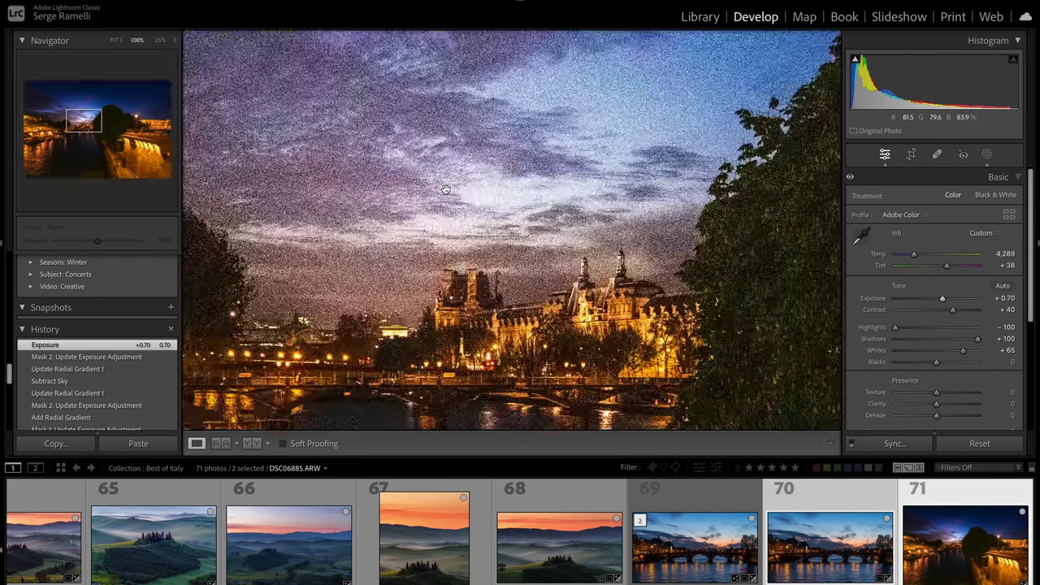
click(693, 271)
- Inspect the river, sky and trees at 100%, then return to the full-photo view
click(476, 239)
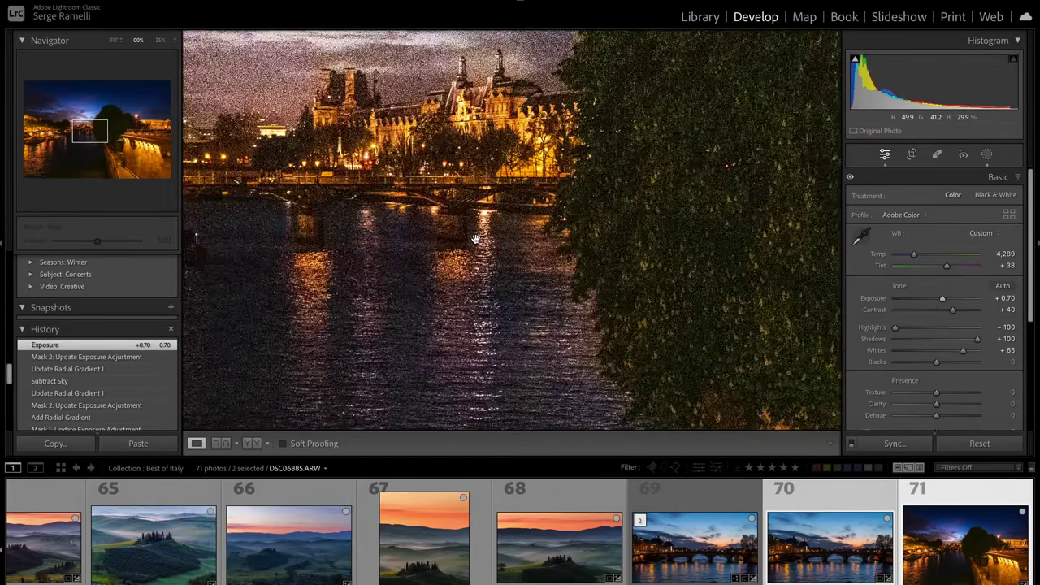
click(421, 187)
click(416, 191)
drag(416, 191, 590, 255)
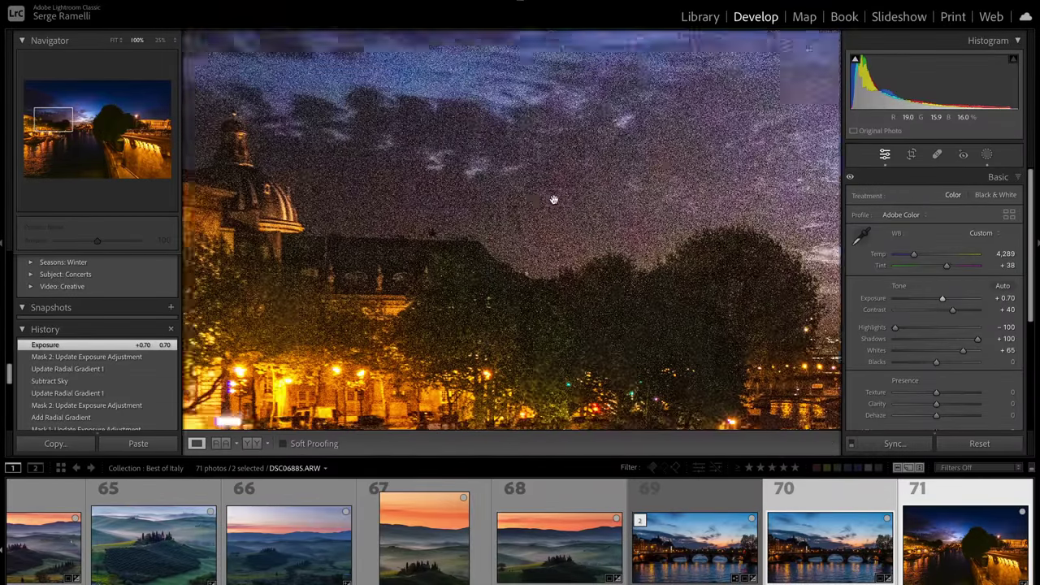
click(554, 200)
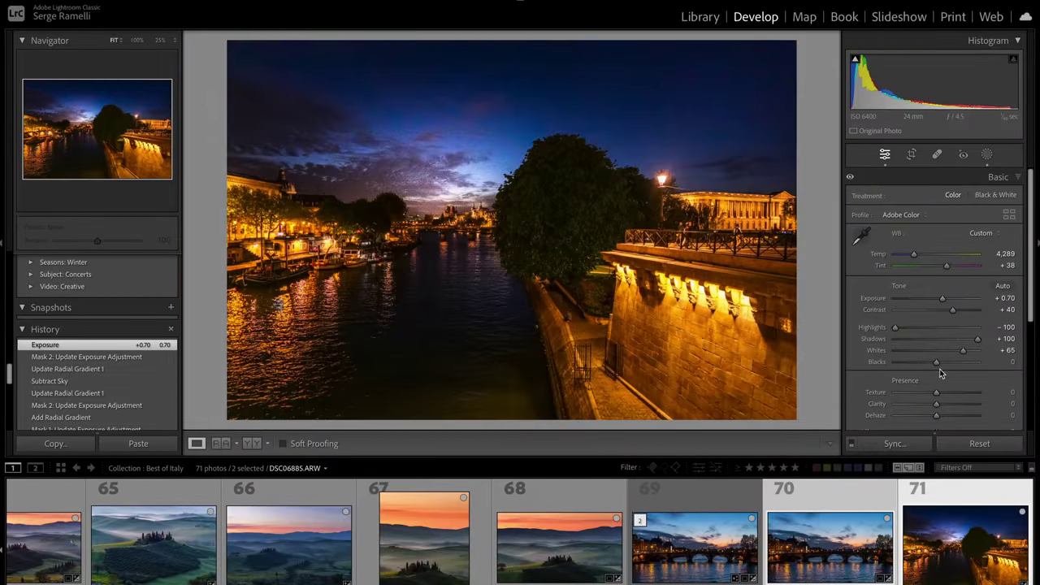
- Reveal the Detail panel and expand the Manual Noise Reduction sliders
scroll(934, 371, down, 5)
click(971, 341)
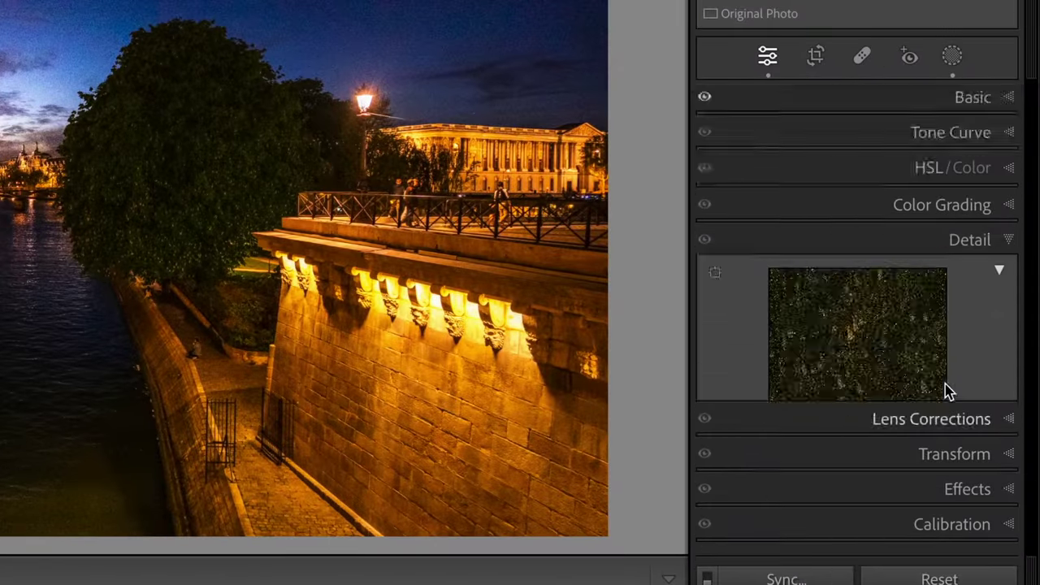
scroll(878, 399, up, 2)
scroll(880, 398, down, 2)
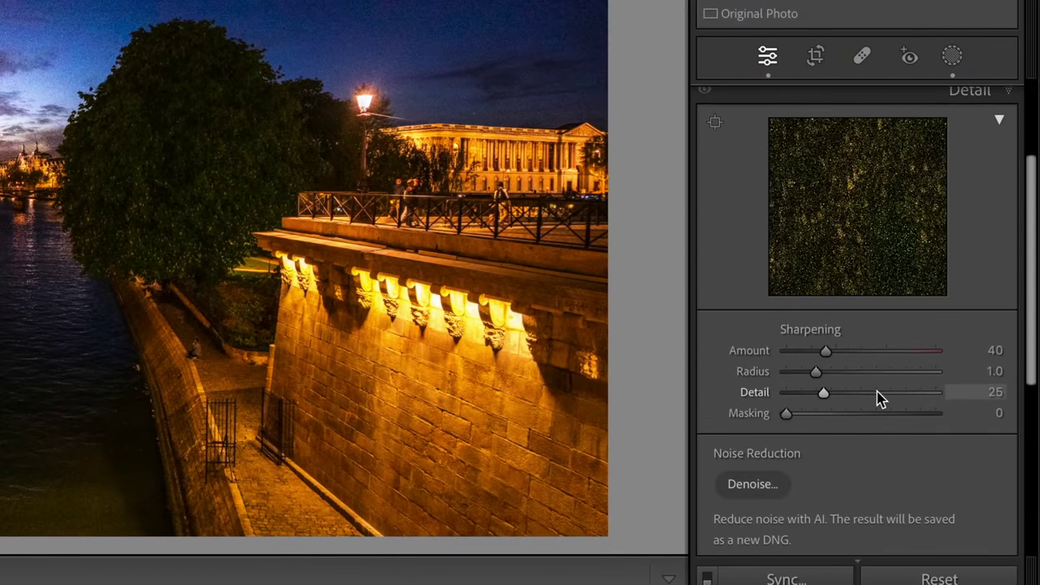
scroll(866, 388, up, 3)
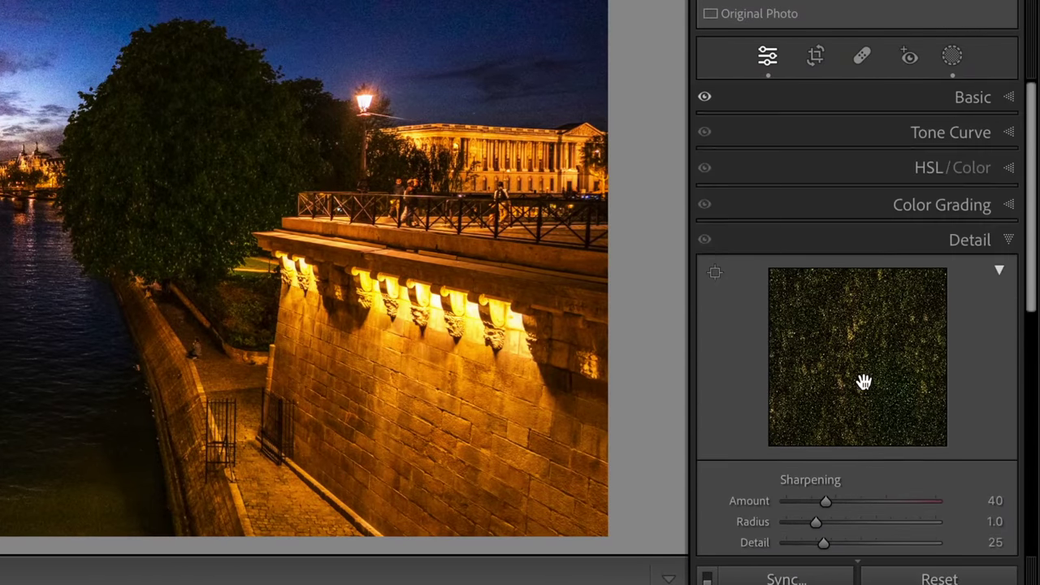
scroll(863, 382, down, 7)
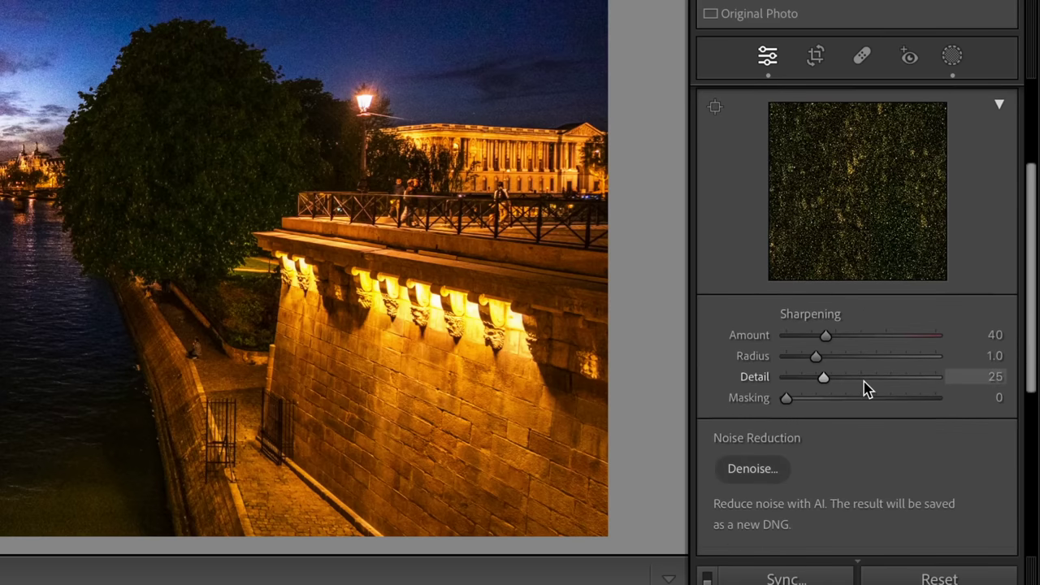
scroll(861, 374, down, 3)
click(999, 240)
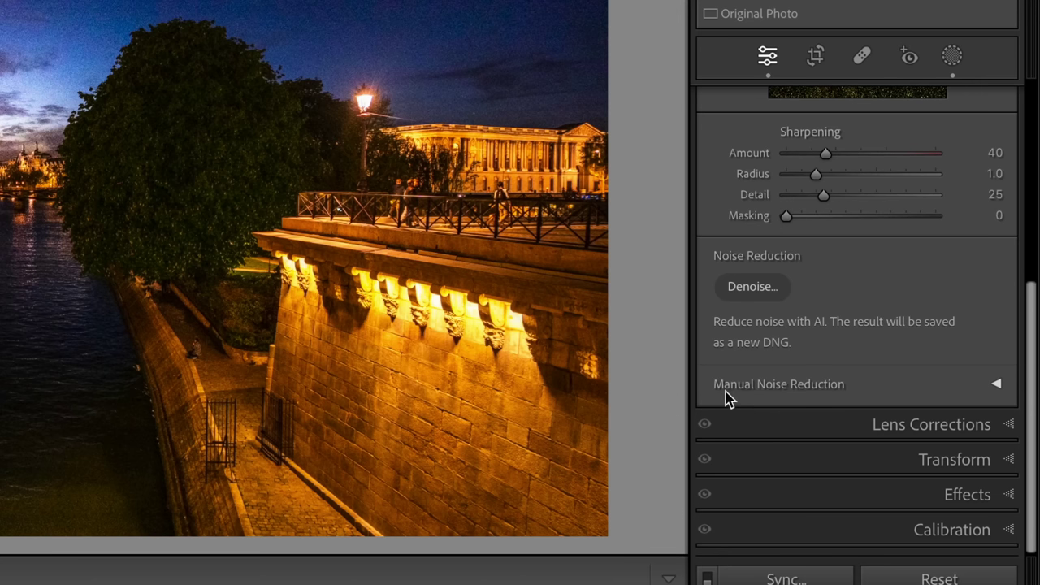
click(998, 385)
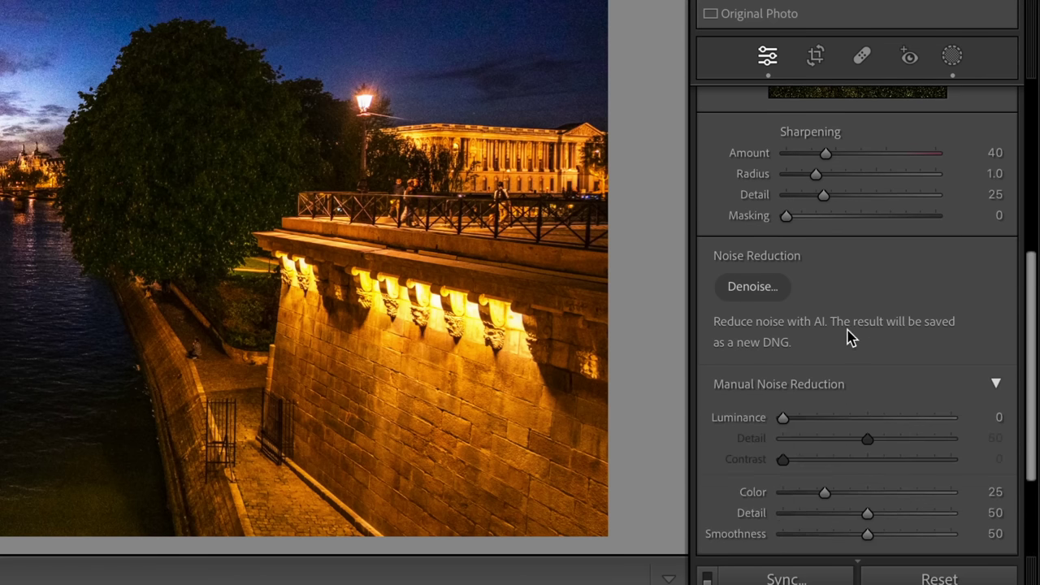
- Zoom in on the tree and set Luminance 31, sharpening Amount 65 and Masking 52
click(16, 146)
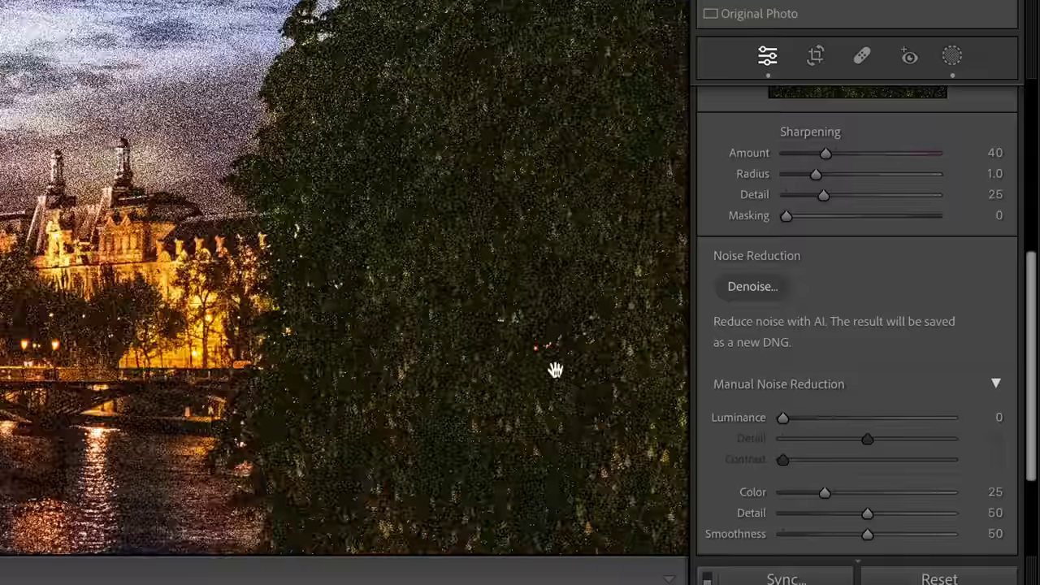
drag(784, 420, 836, 420)
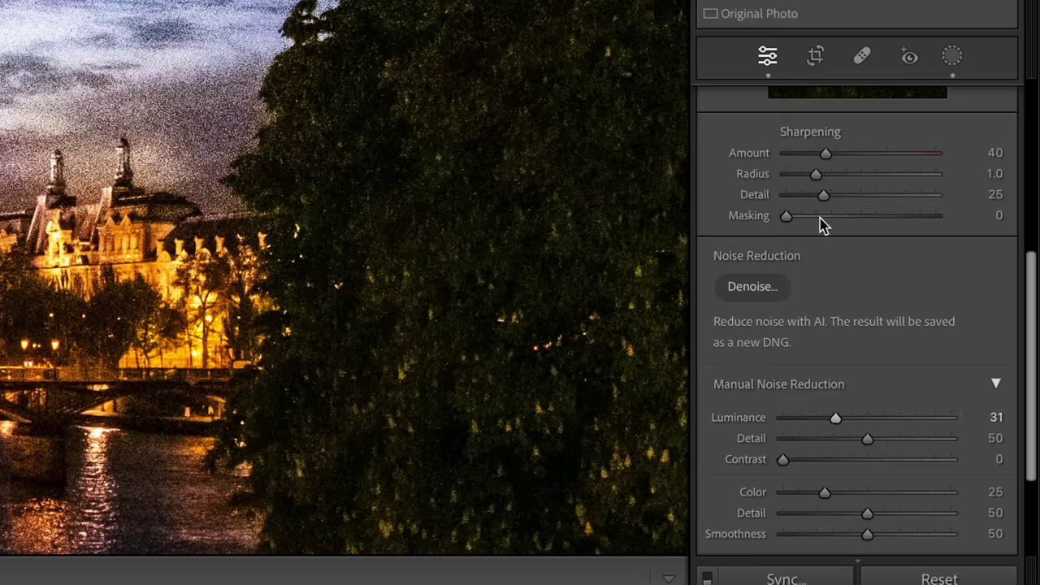
drag(826, 154, 854, 161)
drag(789, 216, 871, 221)
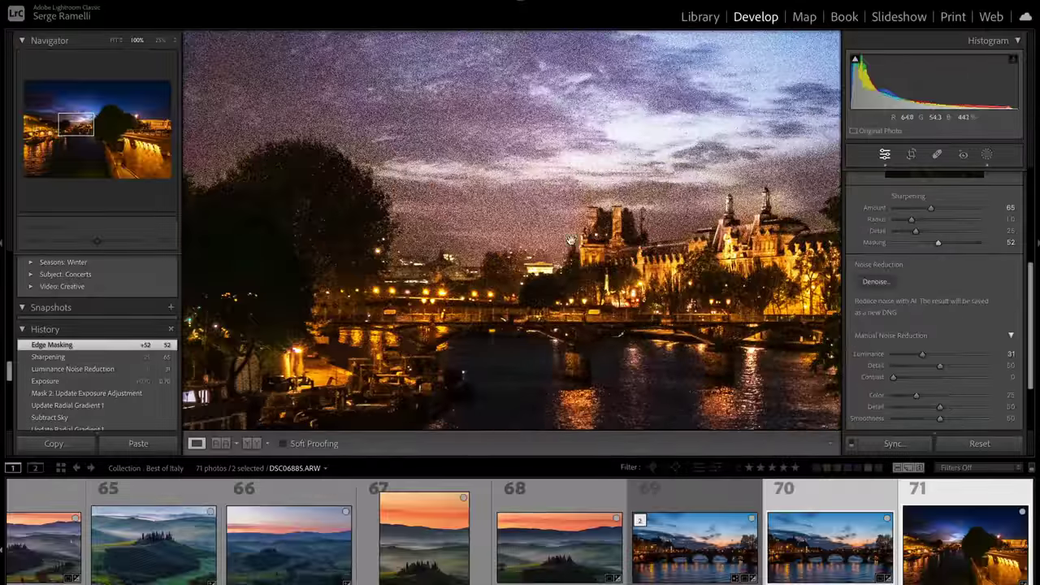
- Check other areas at 100%, return to full-frame view, and open the AI Denoise preview
drag(309, 96, 542, 192)
drag(440, 176, 455, 177)
click(455, 176)
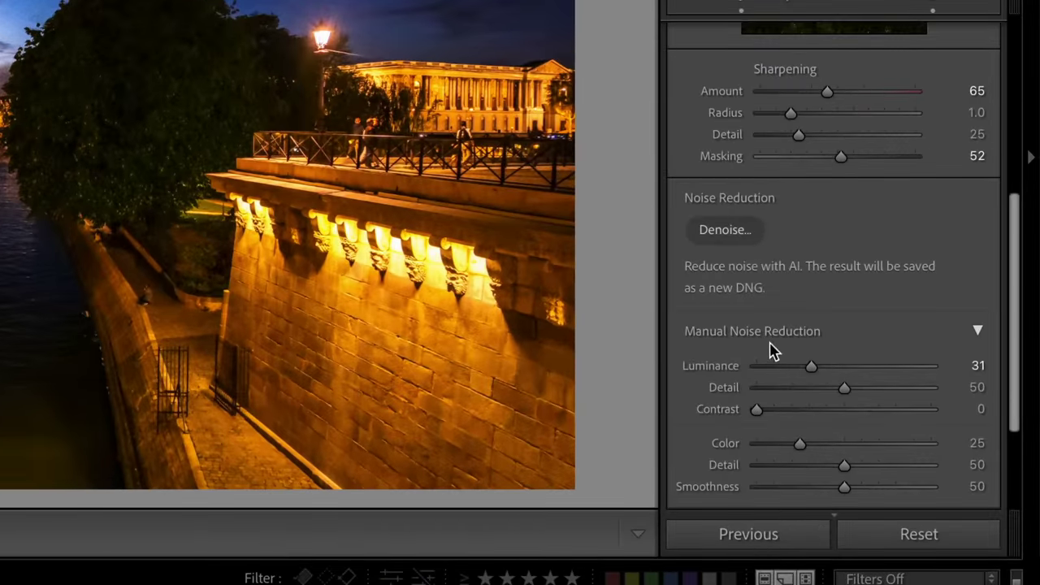
click(723, 230)
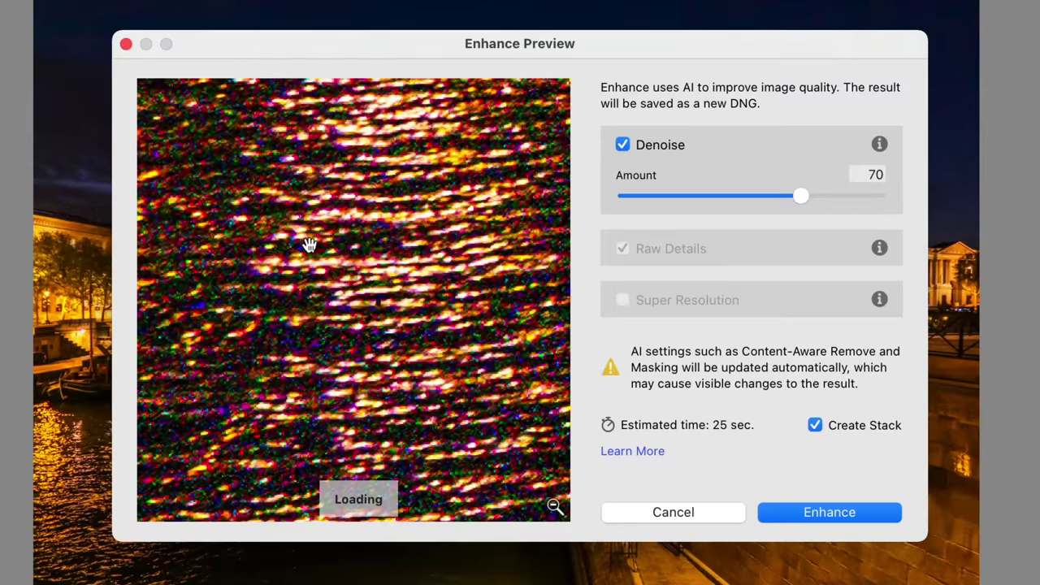
- Compare the Denoise preview against the original in several areas, then enhance at Amount 70
drag(303, 239, 318, 419)
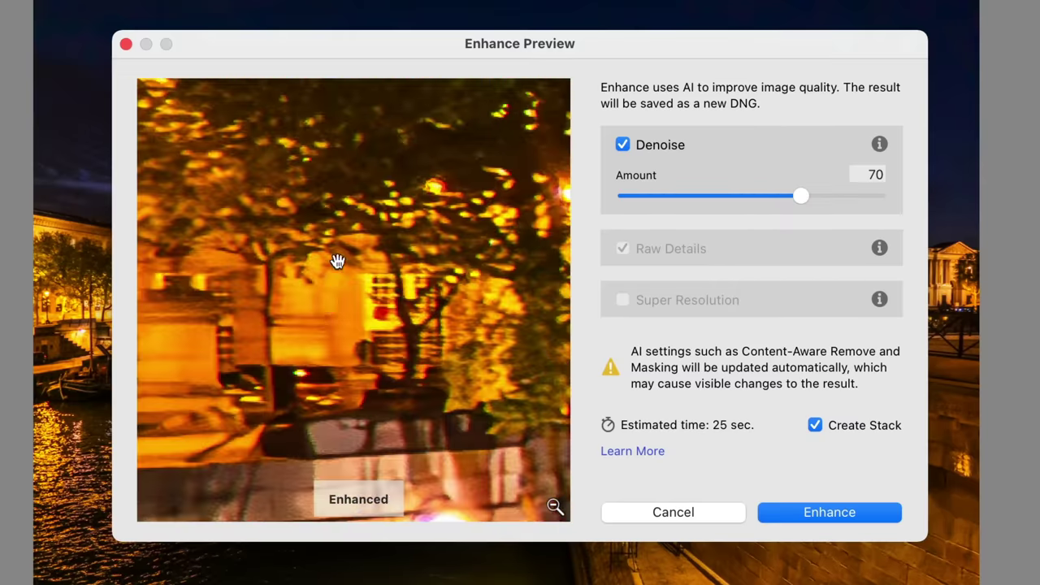
drag(338, 261, 344, 371)
drag(446, 228, 314, 204)
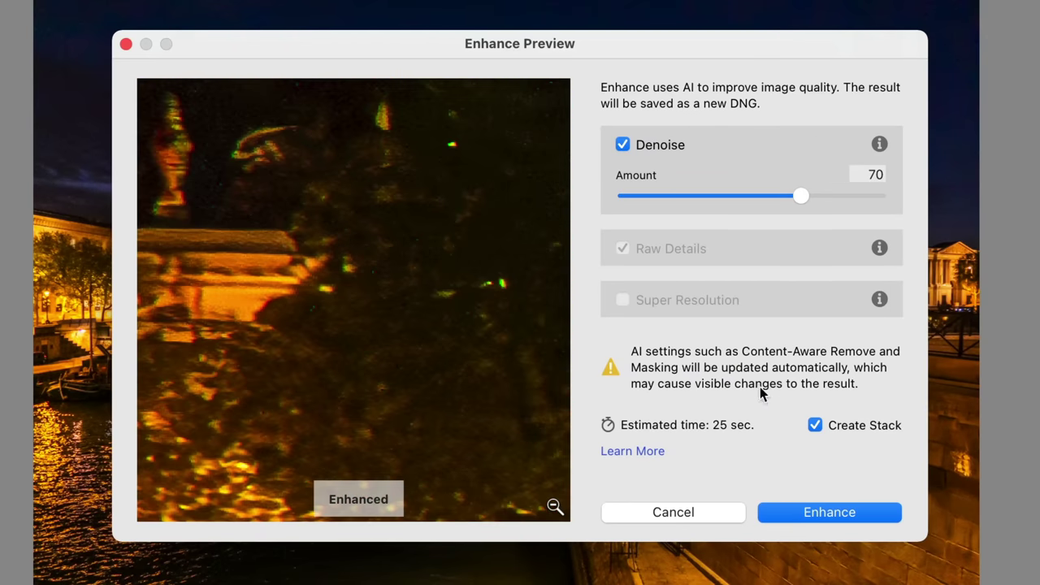
click(829, 512)
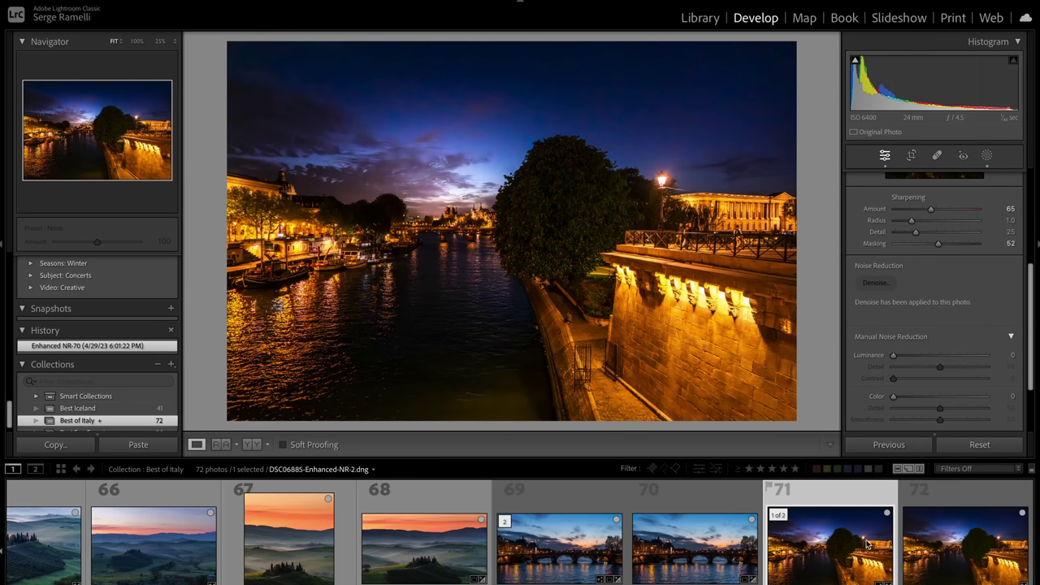
- Compare DSC06885-Enhanced-NR-2.dng with the original ARW side by side with panels hidden
ctrl+click(952, 559)
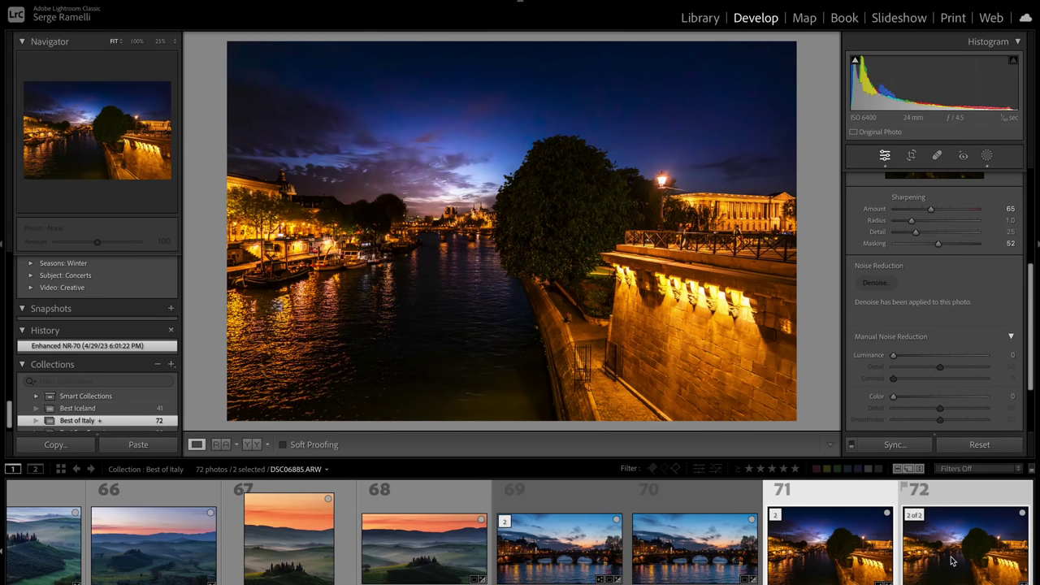
key(c)
key(shift+Tab)
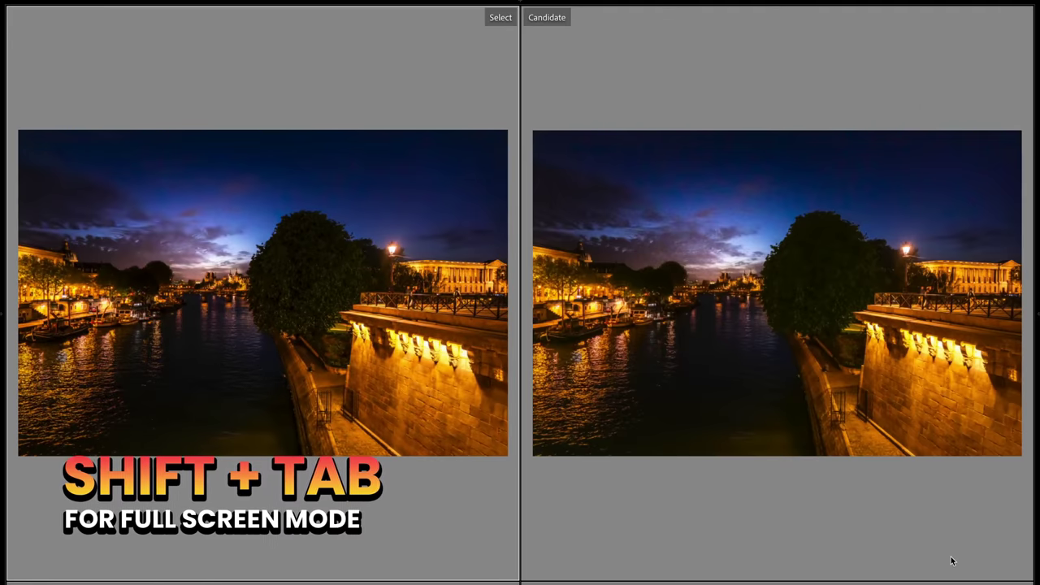
- Zoom into both versions to compare sky and Louvre noise, then zoom out and restore panels
click(220, 258)
drag(232, 220, 303, 286)
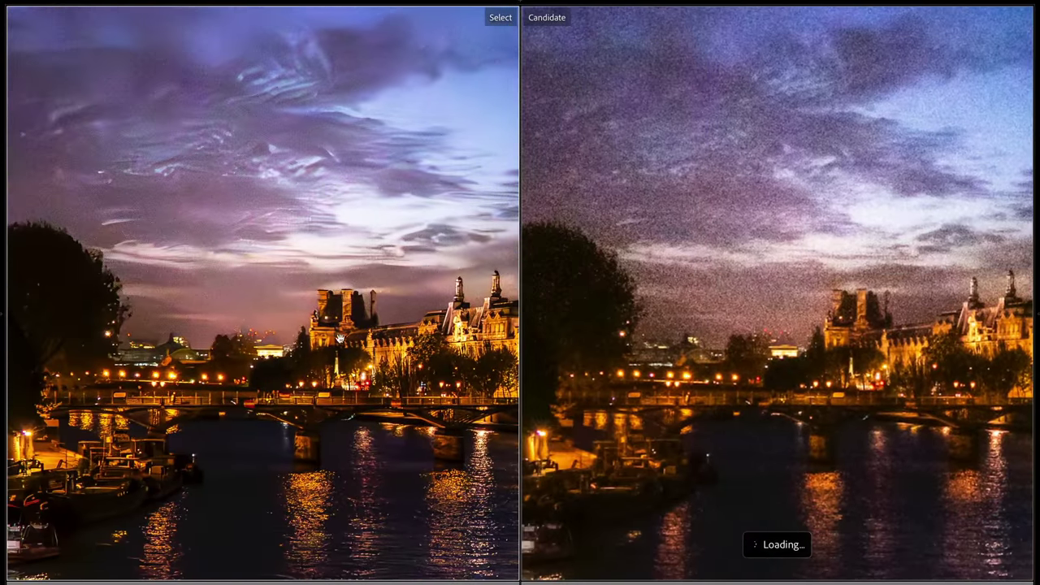
drag(340, 338, 280, 338)
drag(252, 303, 175, 304)
drag(281, 265, 346, 273)
drag(163, 326, 342, 245)
click(342, 246)
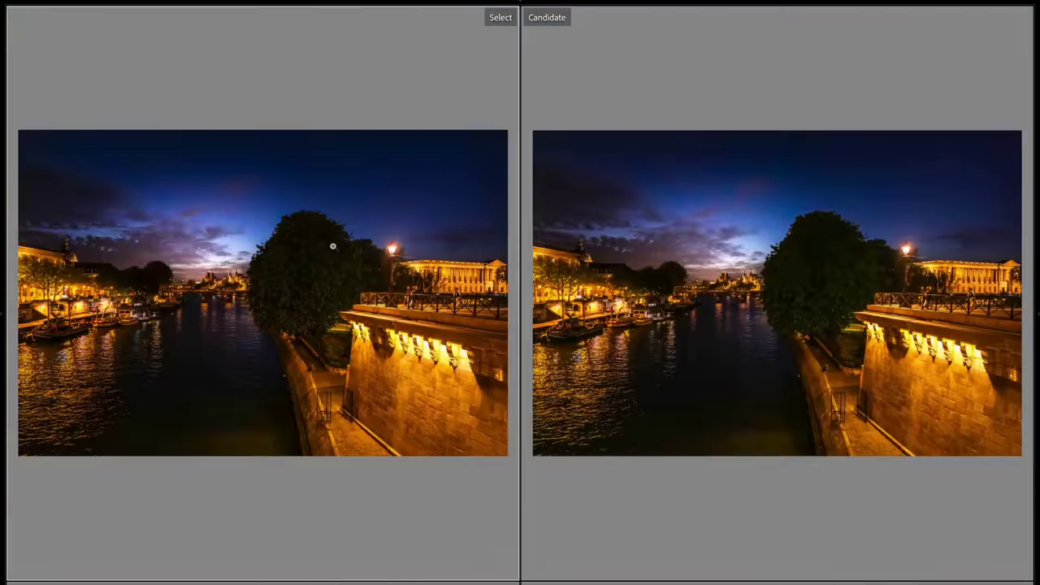
key(shift+Tab)
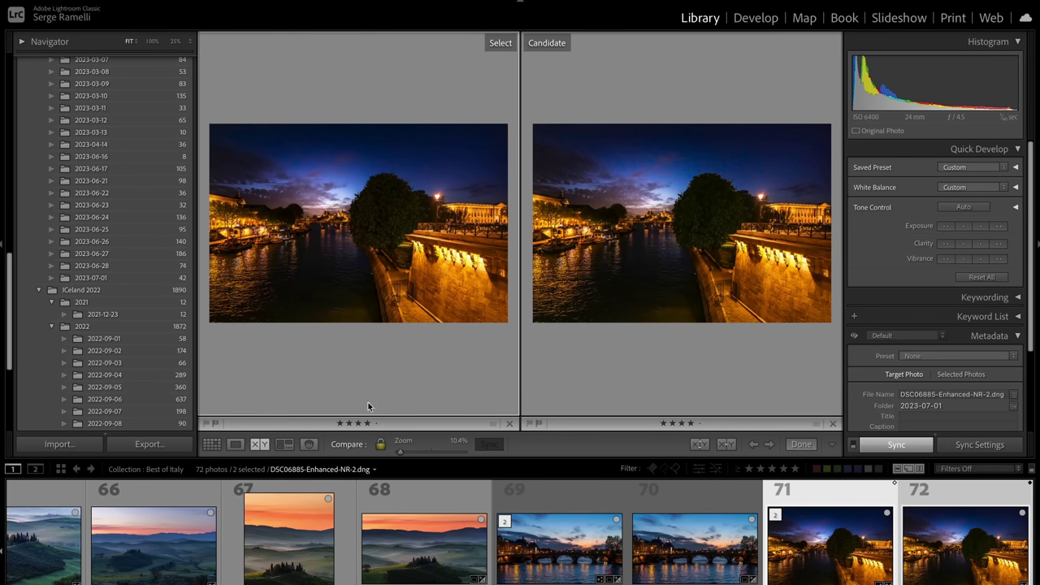
- Show the denoised night river photo alone in Develop, expanding and collapsing the Basic panel
click(236, 445)
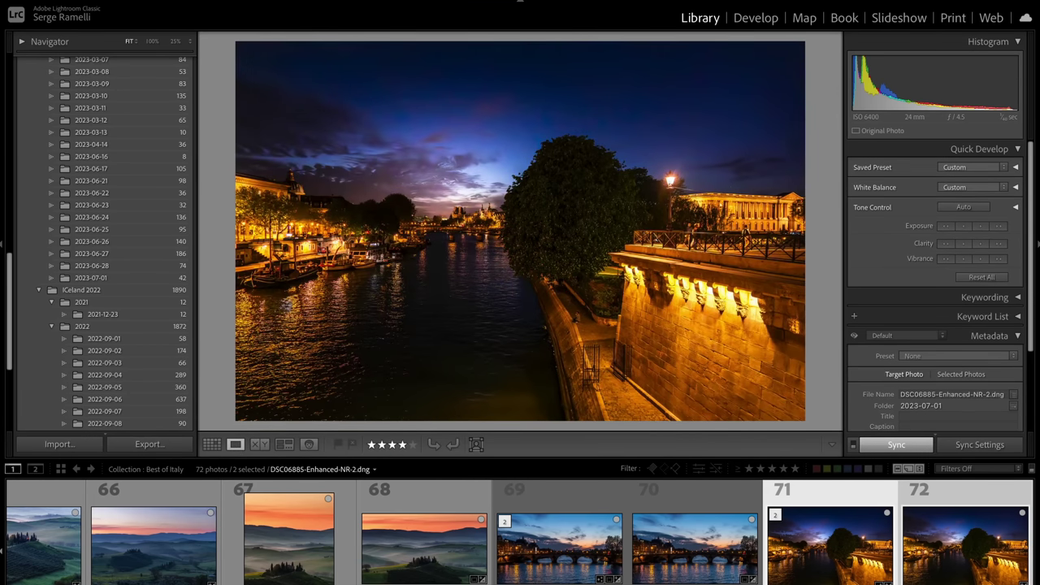
click(755, 18)
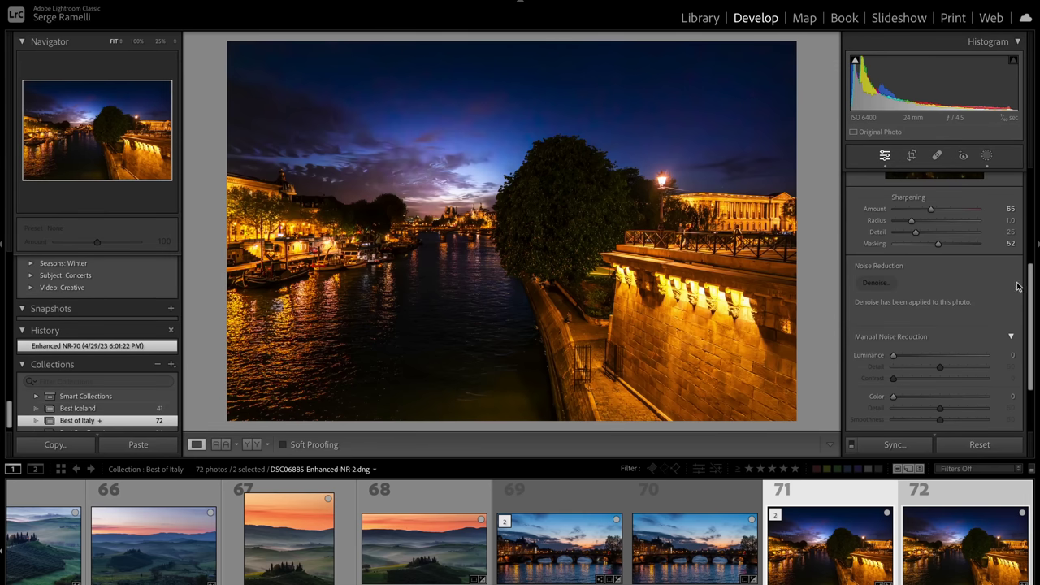
scroll(1029, 233, up, 5)
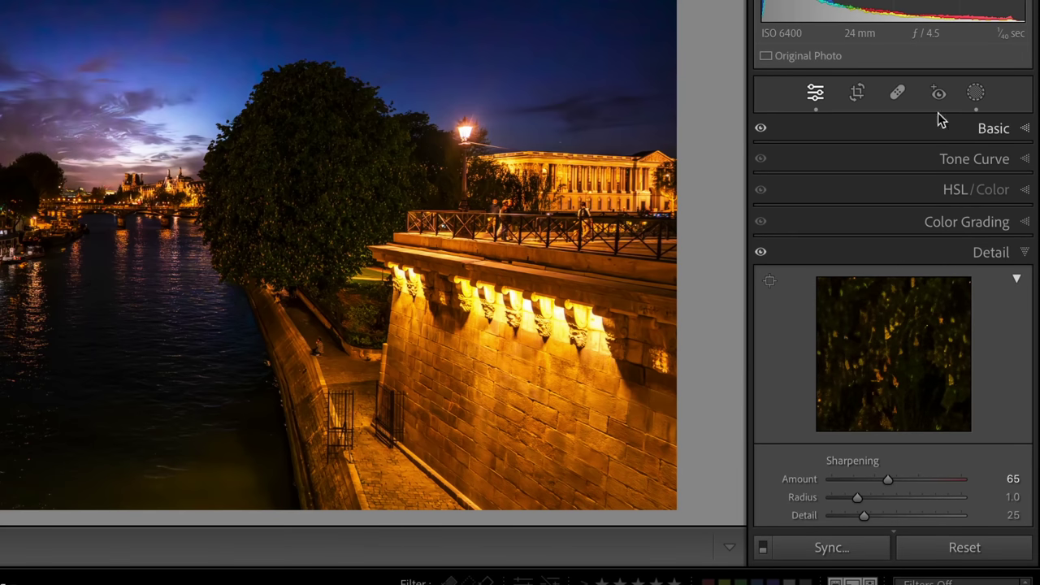
click(1026, 130)
click(1026, 132)
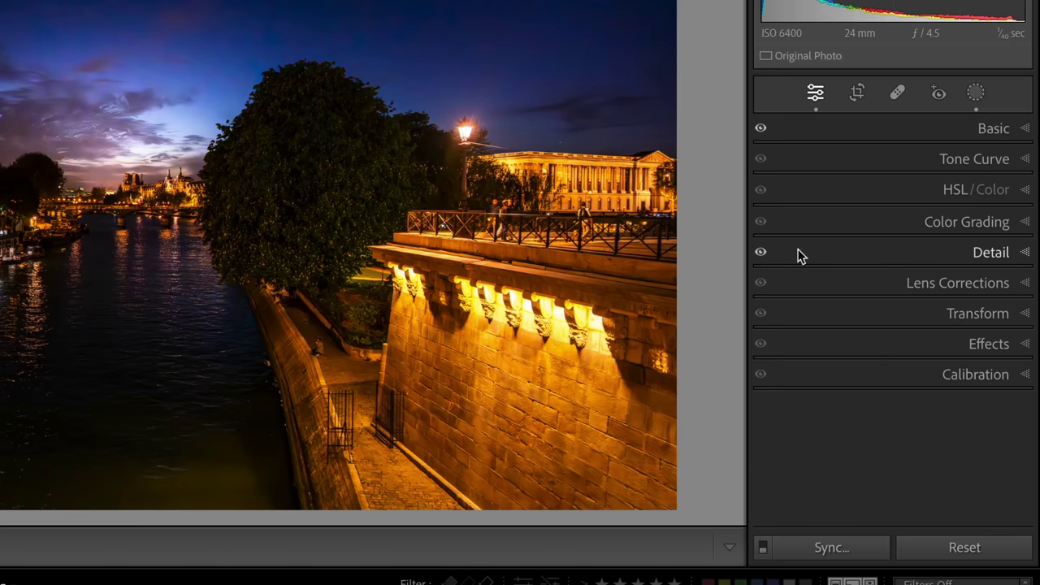
- Toggle the Basic and Detail panel eye icons to compare adjustments on and off
key(alt)
key(alt)
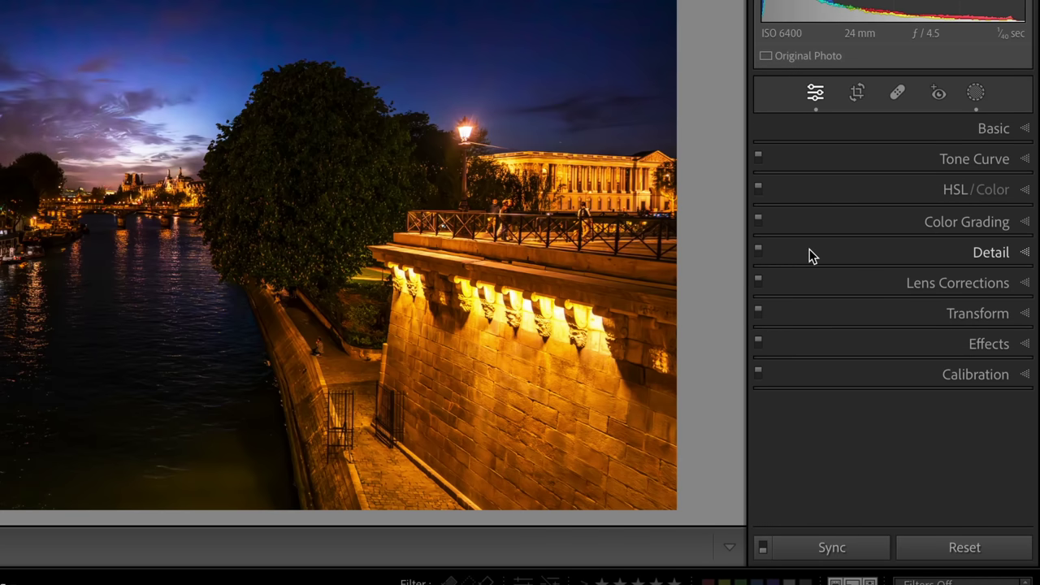
click(758, 249)
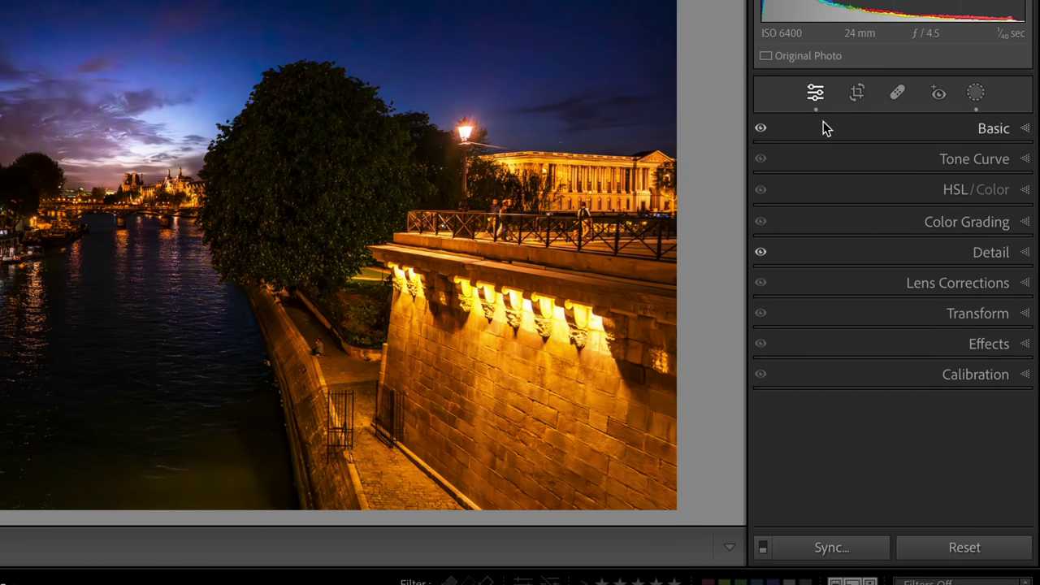
click(760, 130)
click(760, 130)
click(760, 130)
click(760, 130)
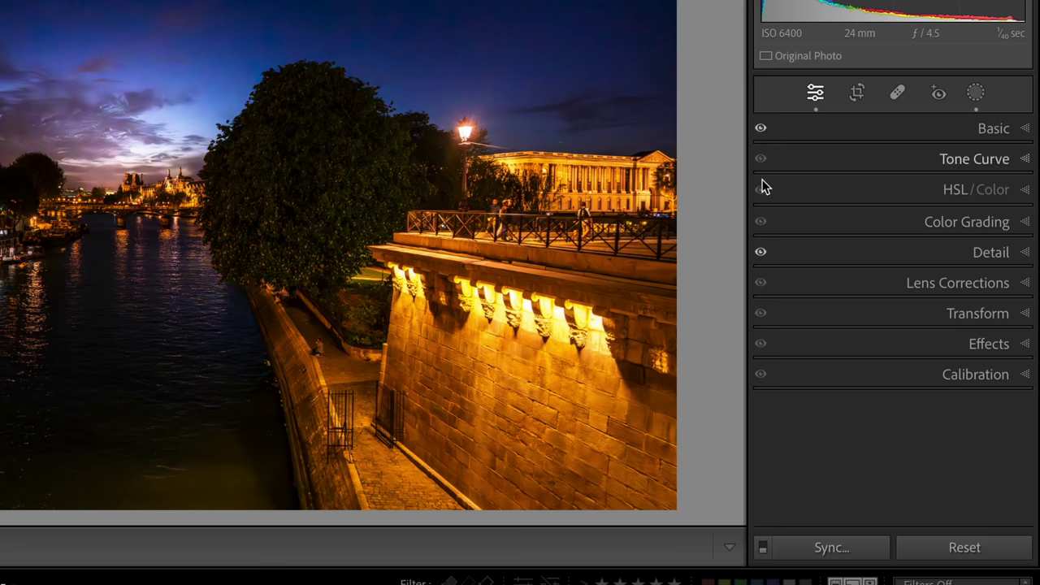
click(760, 253)
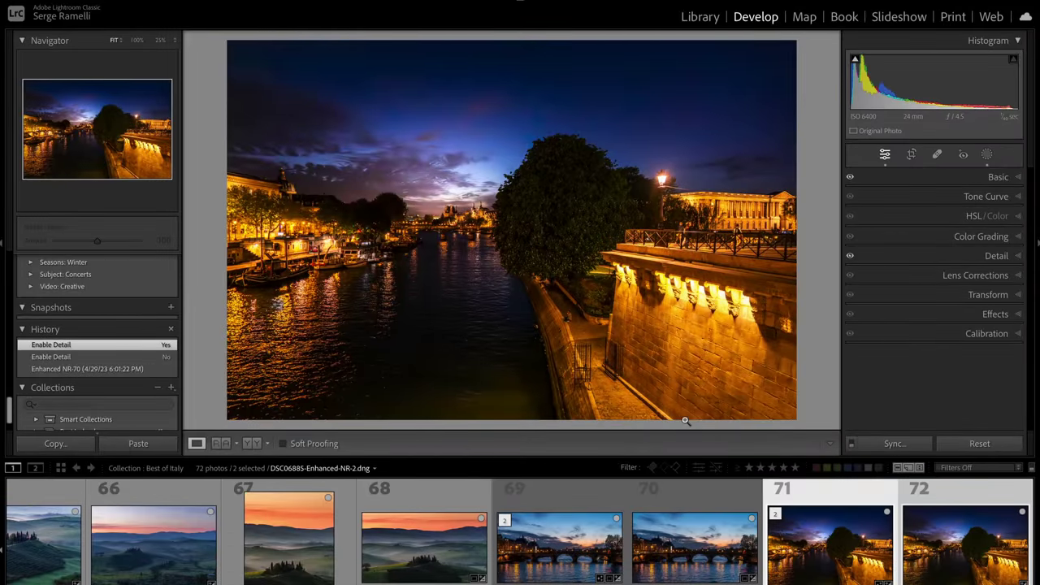
- Open the Tuscany landscape Test print-1.ARW and create a Select Sky mask
click(149, 550)
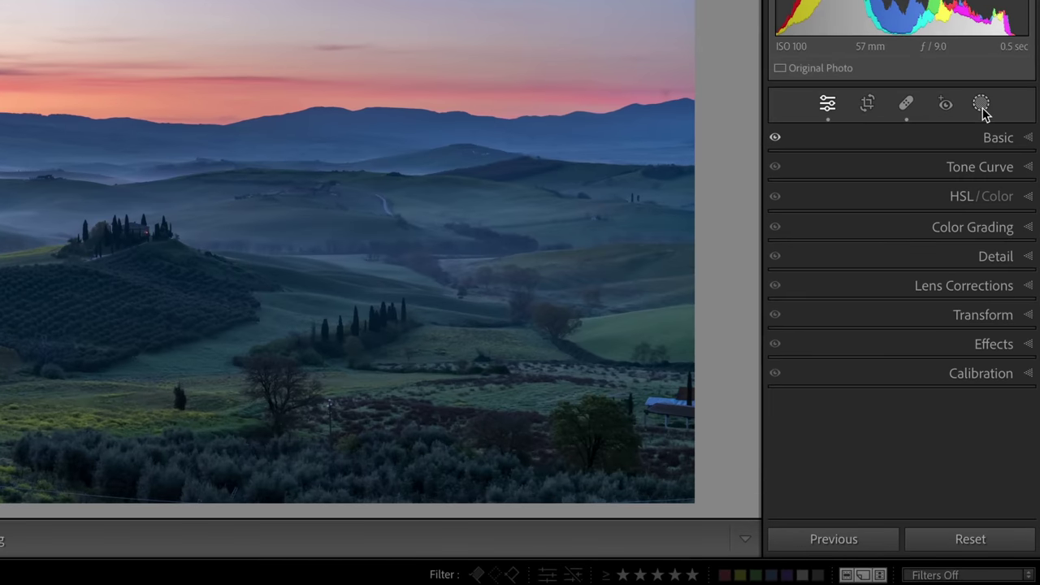
click(981, 104)
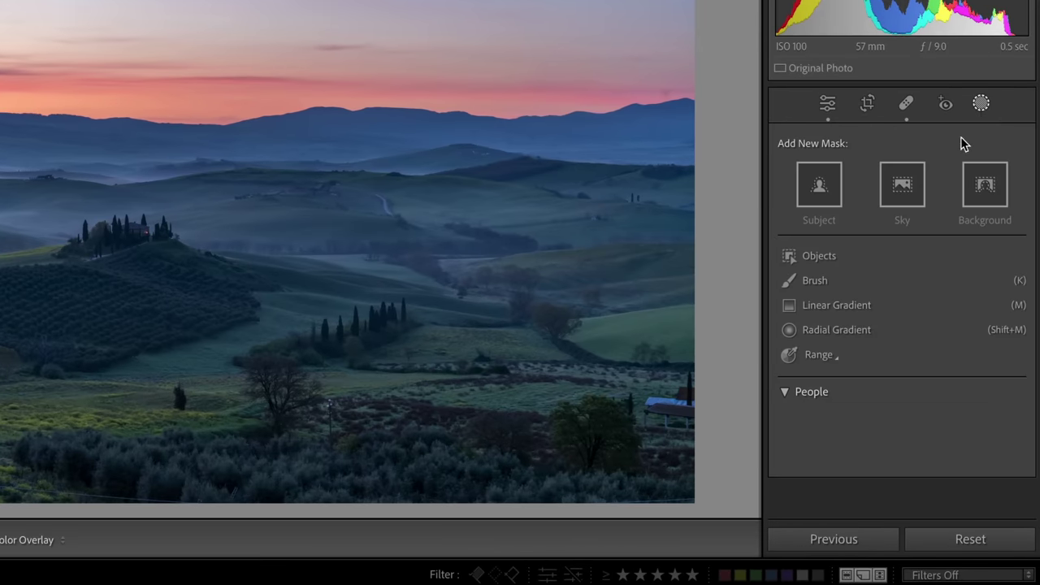
click(914, 182)
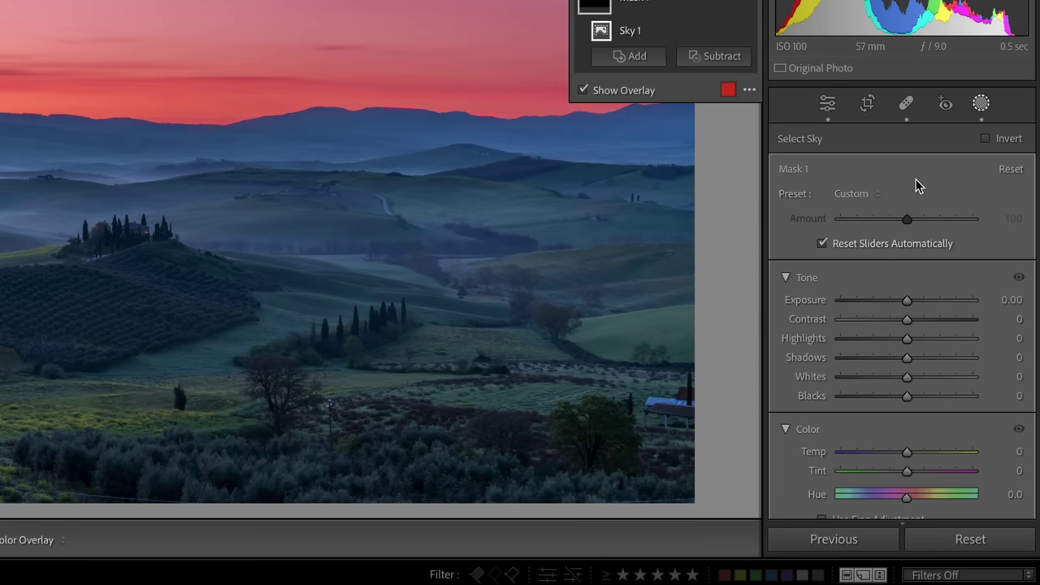
- Set the sky mask to Exposure -0.33 and Temp -3
scroll(923, 400, down, 3)
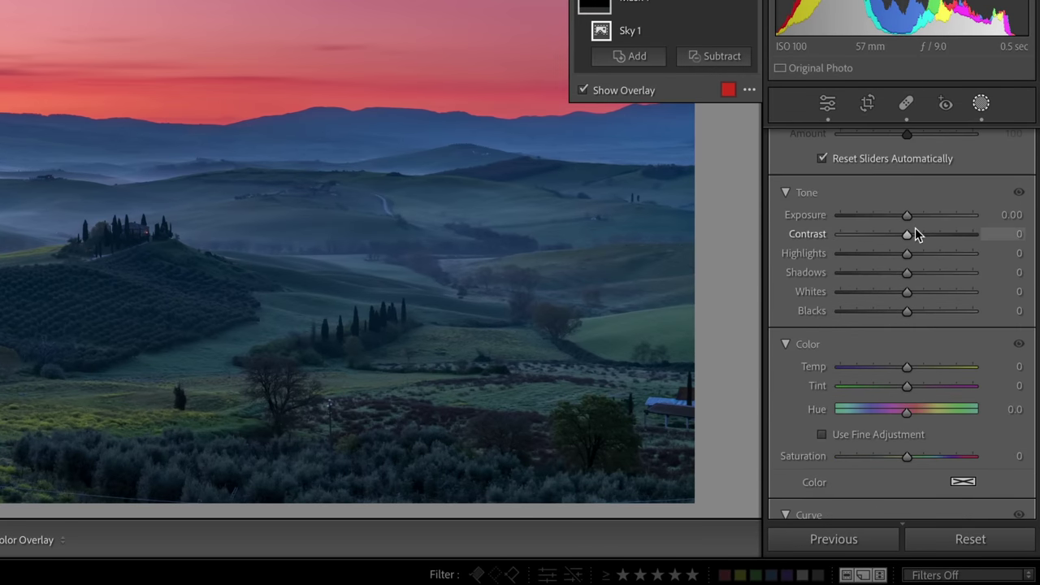
drag(907, 215, 894, 215)
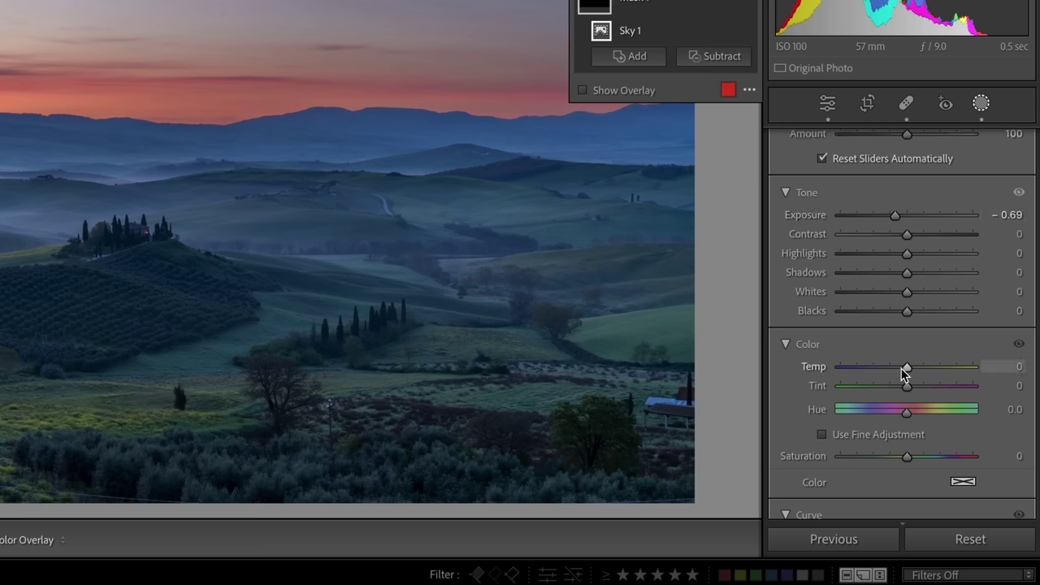
drag(903, 367, 902, 367)
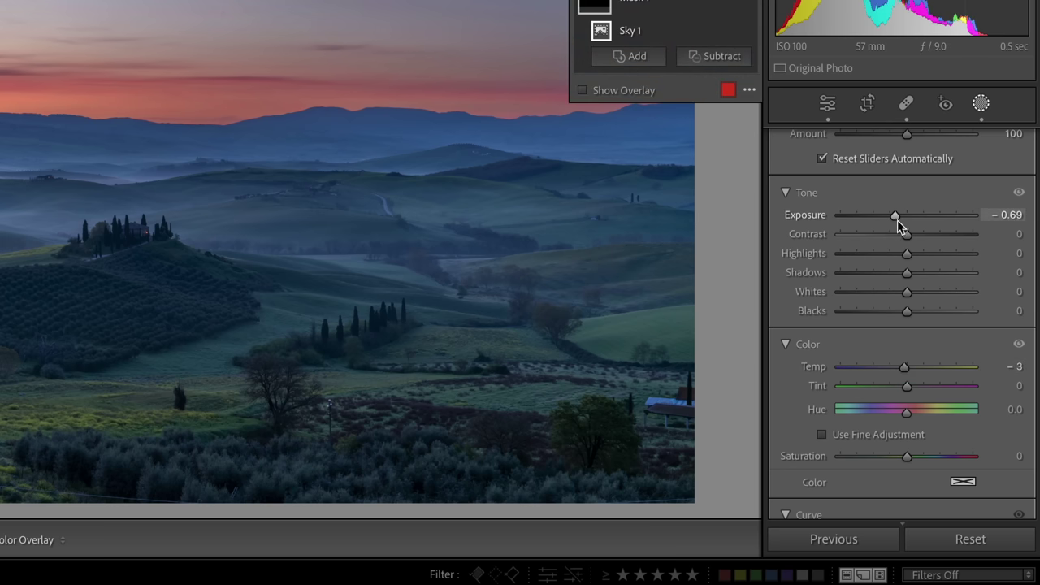
drag(897, 220, 903, 218)
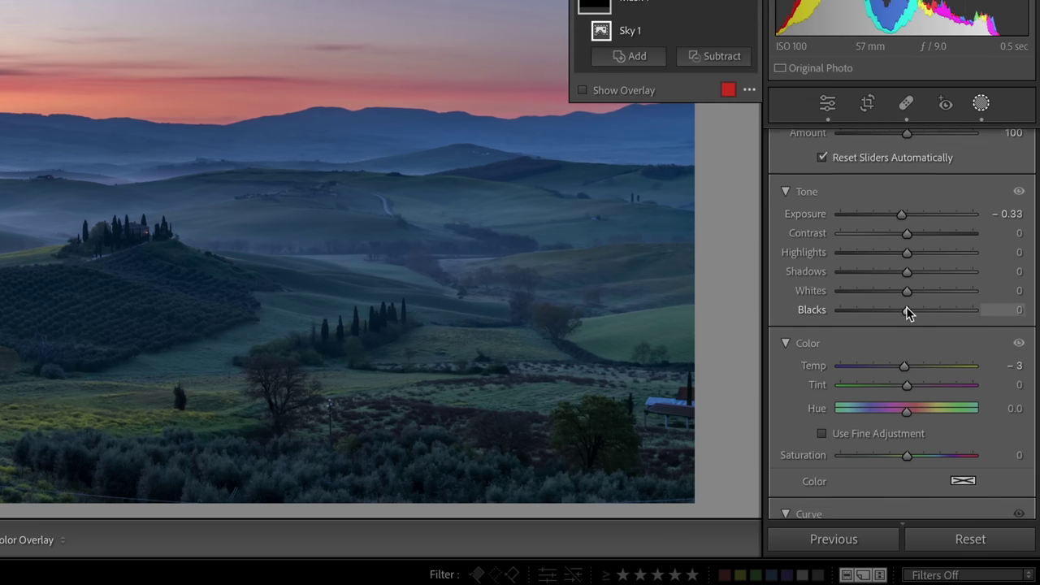
scroll(906, 307, down, 5)
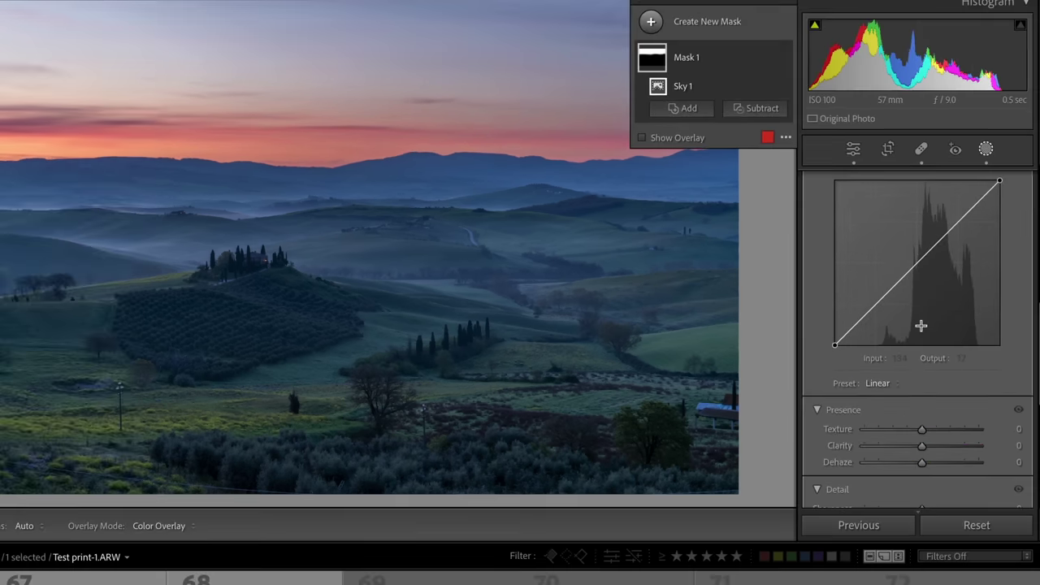
scroll(906, 307, up, 3)
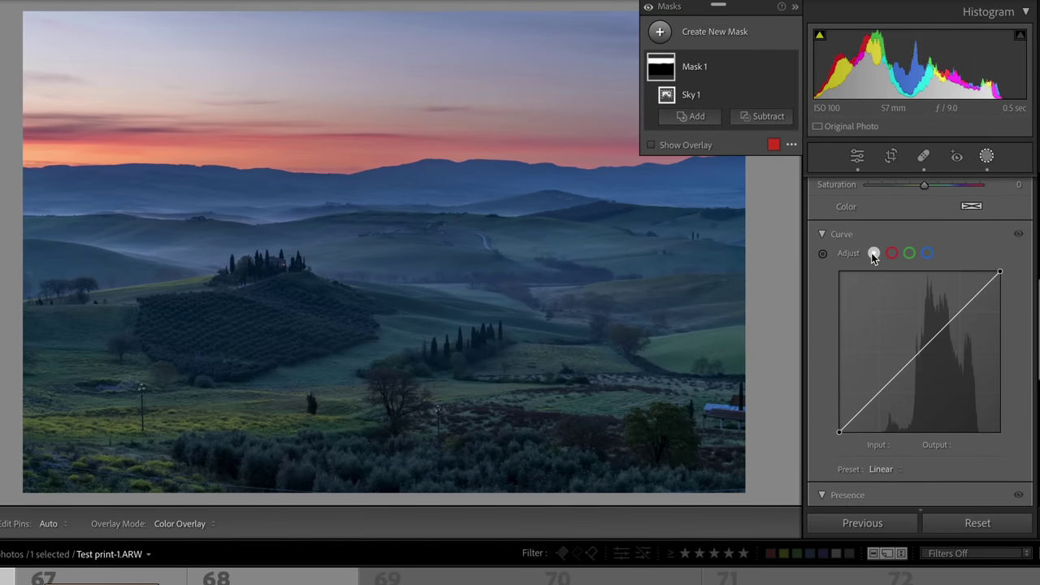
- Add an S-curve to the sky mask's RGB curve, add red and reduce blue midtones
drag(881, 380, 894, 404)
drag(964, 330, 956, 323)
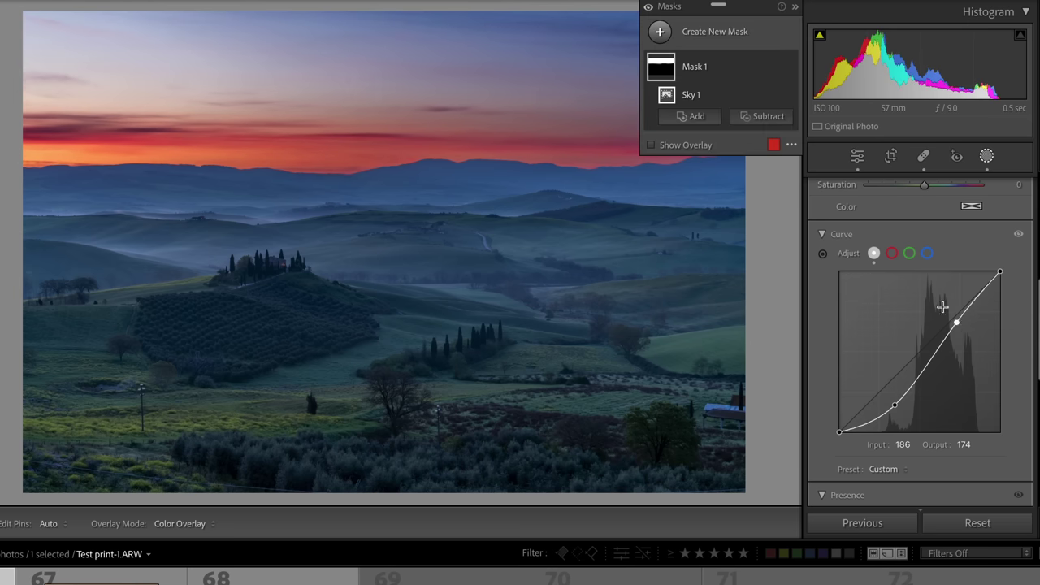
click(892, 254)
drag(907, 349, 919, 365)
click(910, 254)
click(928, 254)
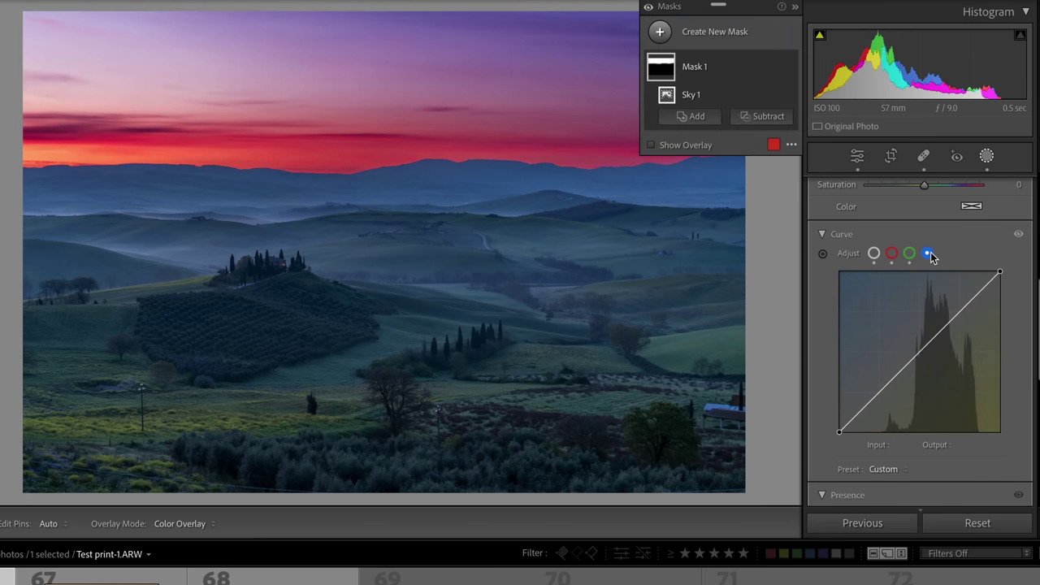
mouse_move(907, 362)
mouse_down()
mouse_move(921, 366)
mouse_move(910, 360)
mouse_up()
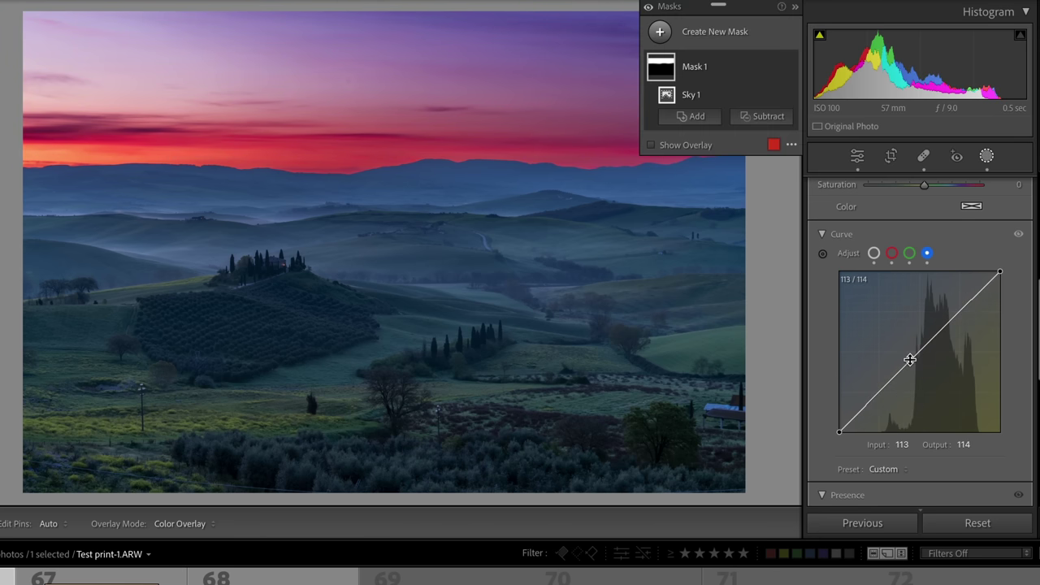
- Raise the RGB curve's shadow point to soften it and toggle Mask 1's visibility
scroll(910, 359, up, 2)
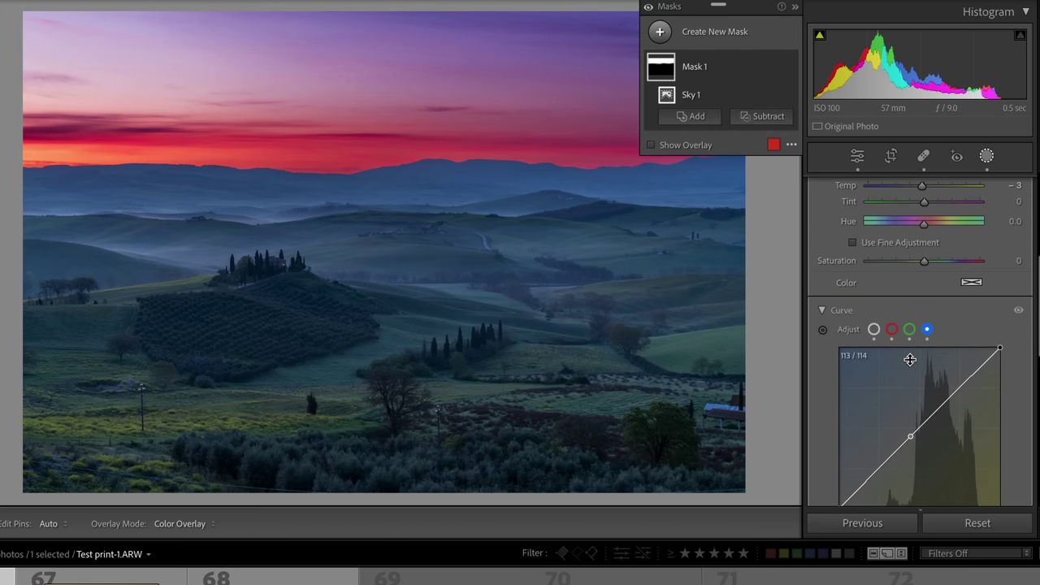
click(874, 330)
drag(895, 480, 890, 470)
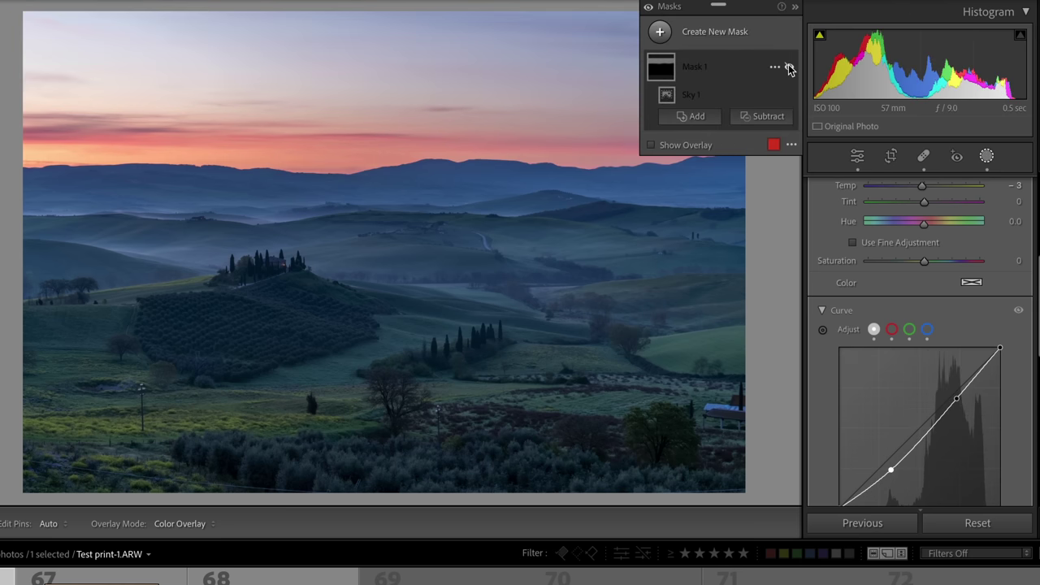
click(788, 68)
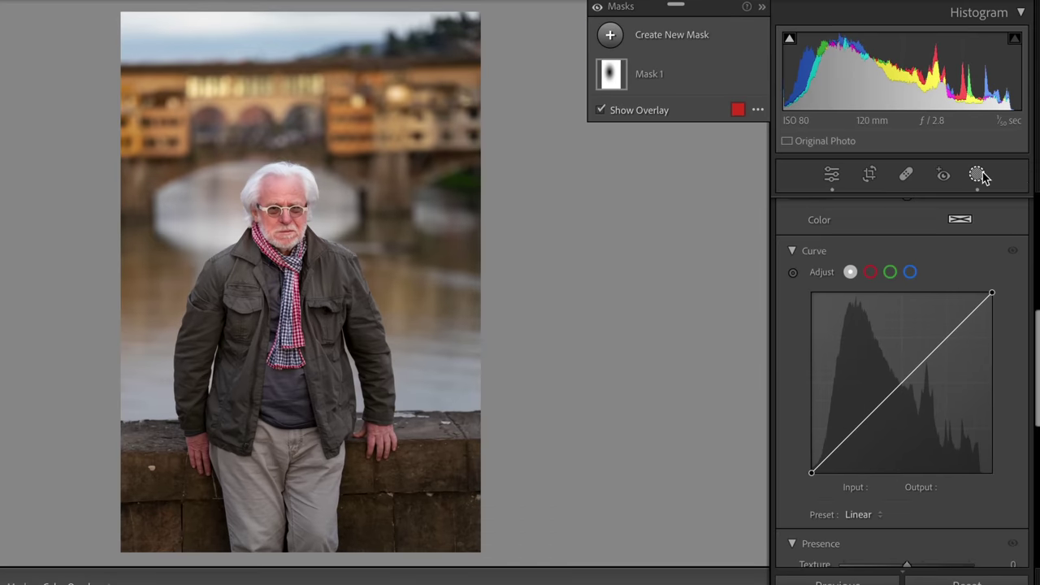
- Start a new Select People mask on the portrait and choose Person 1
click(986, 155)
click(986, 154)
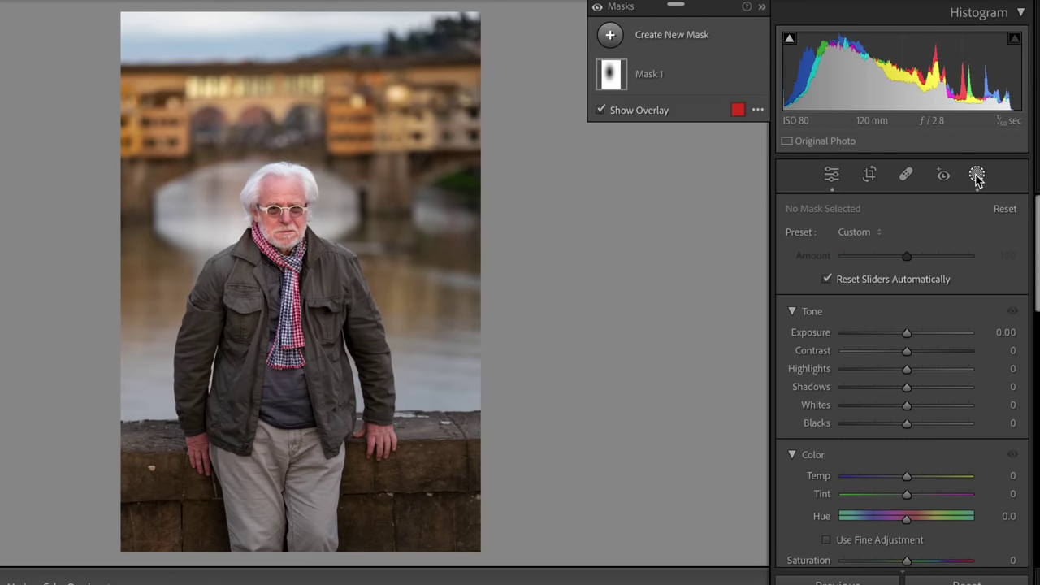
click(610, 37)
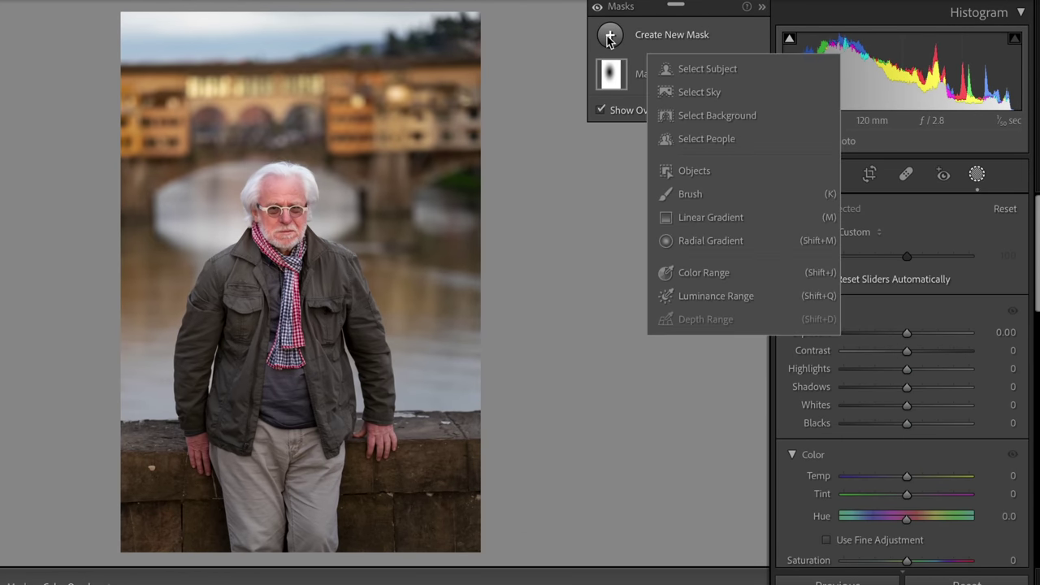
click(700, 139)
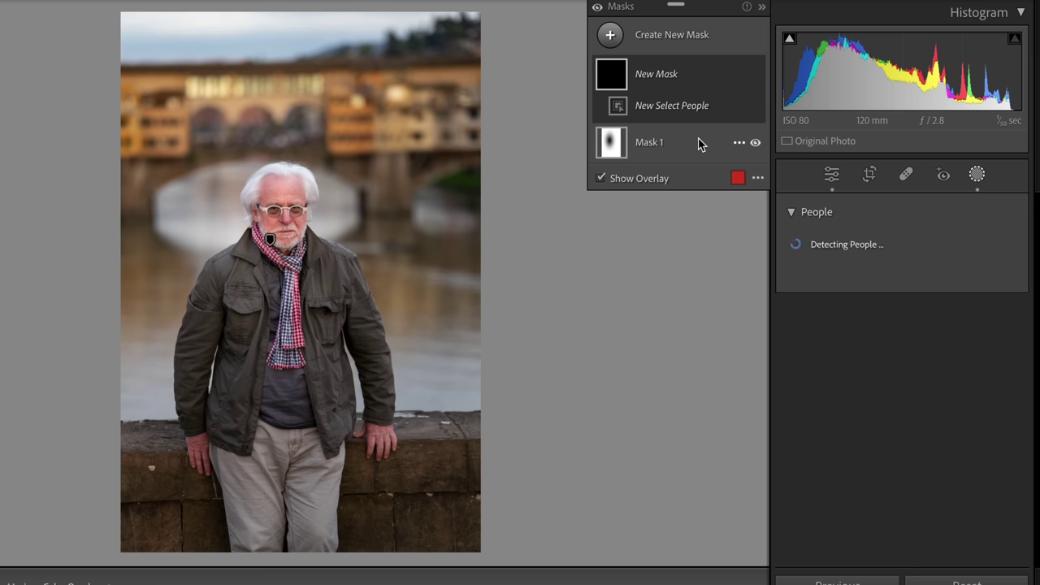
click(822, 251)
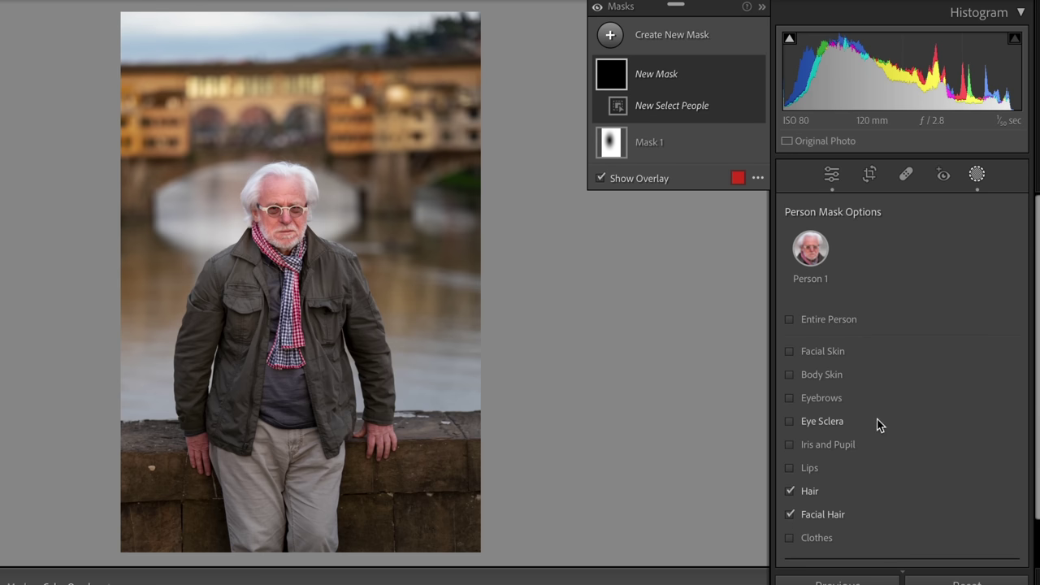
- Create a Hair and Facial Hair mask and darken it to Exposure -0.64
scroll(893, 427, down, 1)
scroll(931, 439, down, 2)
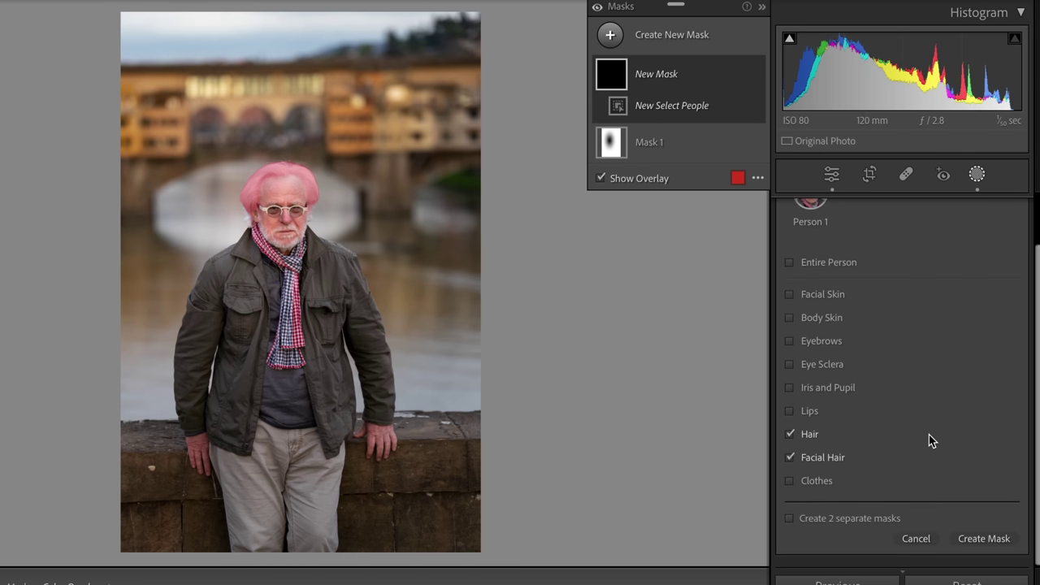
click(996, 549)
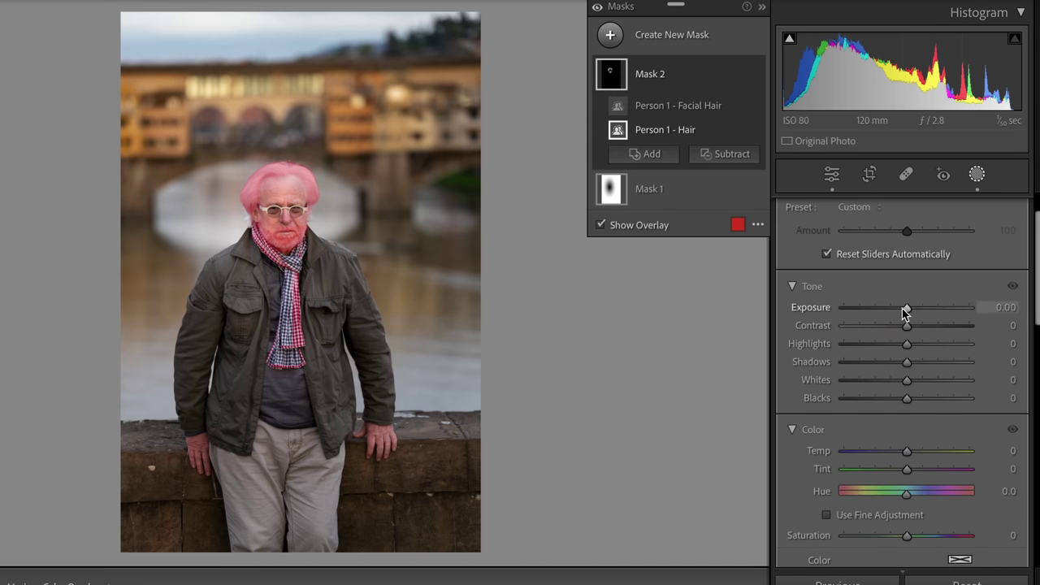
mouse_move(906, 307)
mouse_down()
mouse_move(812, 327)
mouse_move(892, 315)
mouse_up()
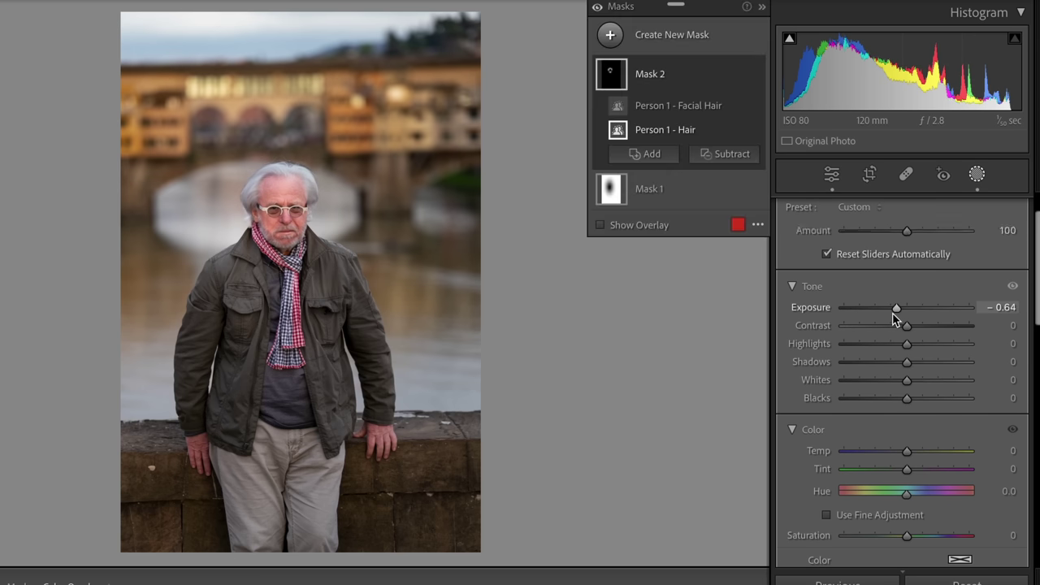